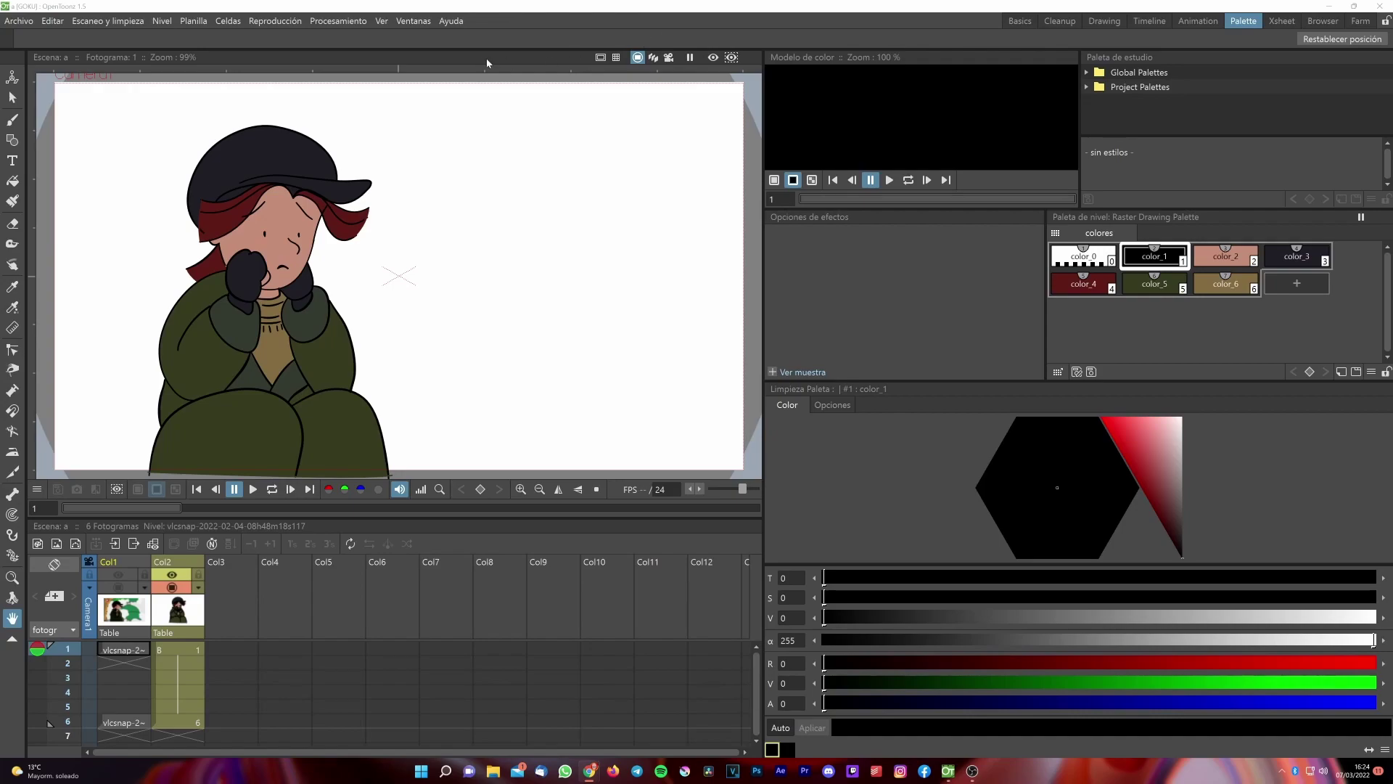
Open the schematic window and delete the first column, Col1, from the scene
{"action": "left_click", "coordinate": [415, 21]}
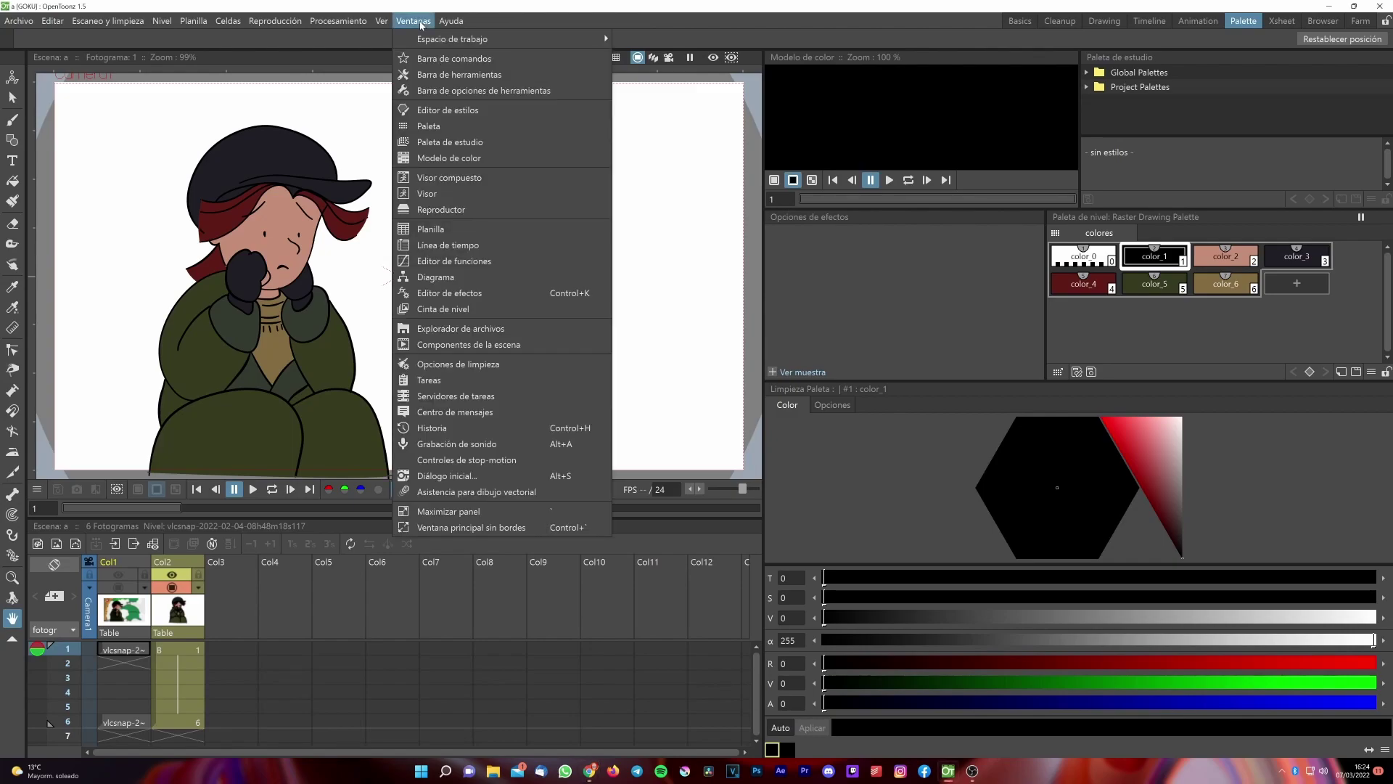
{"action": "left_click", "coordinate": [501, 277]}
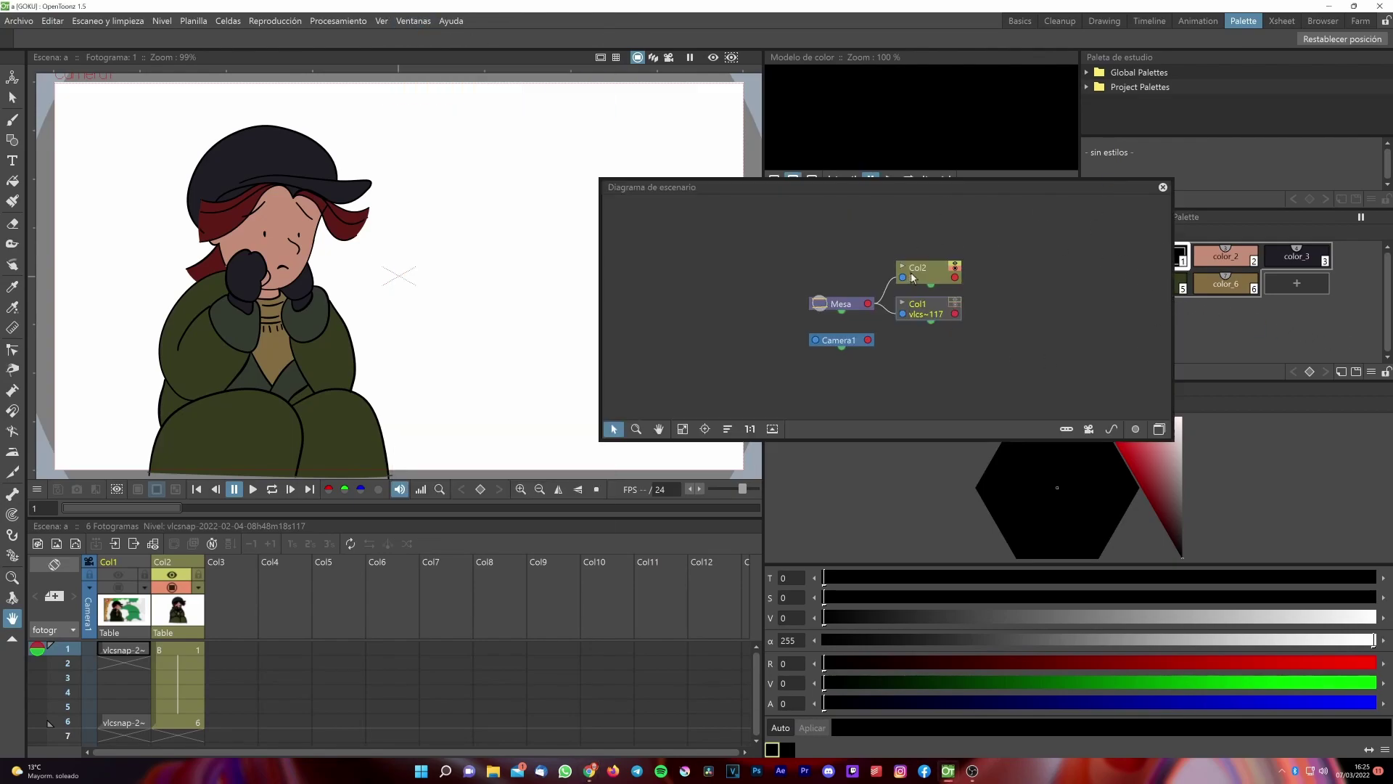
{"action": "left_click", "coordinate": [128, 563]}
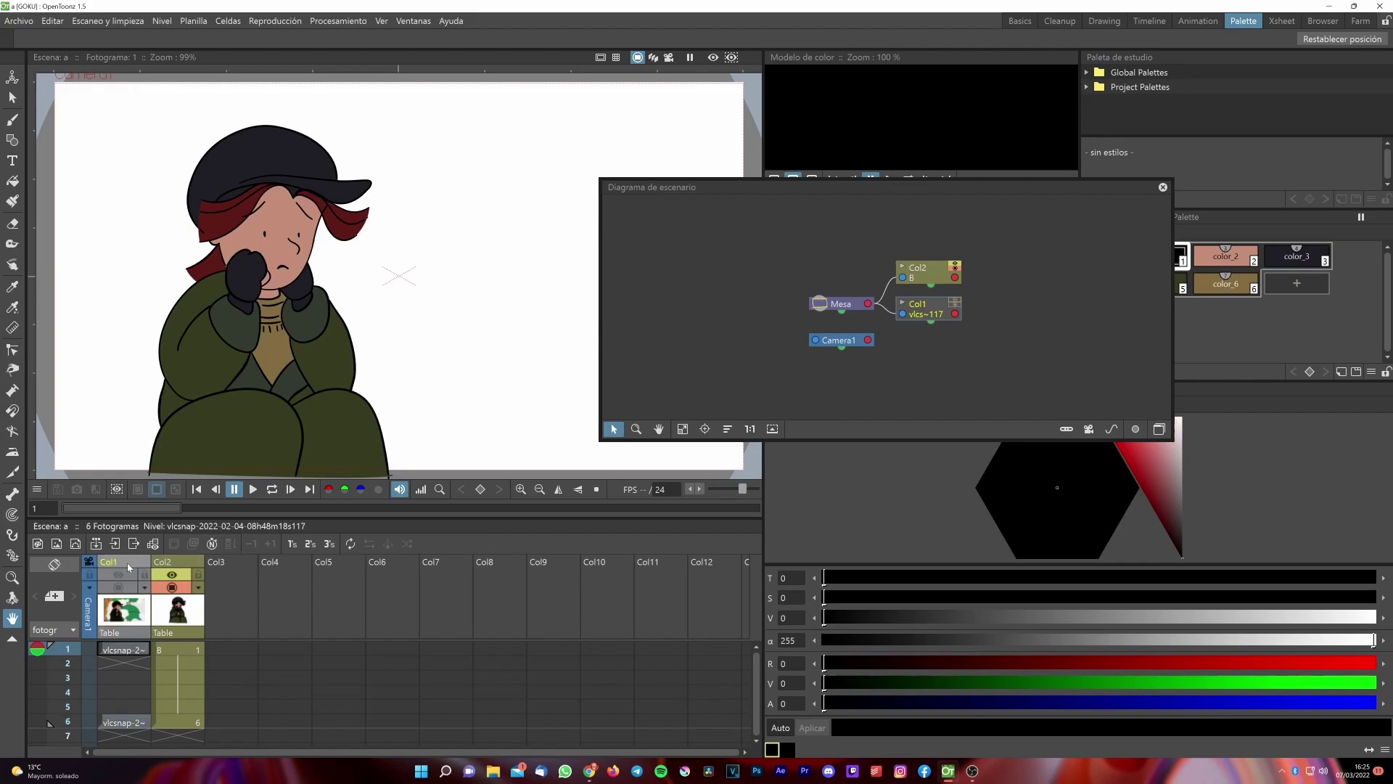
{"action": "key", "text": "Delete"}
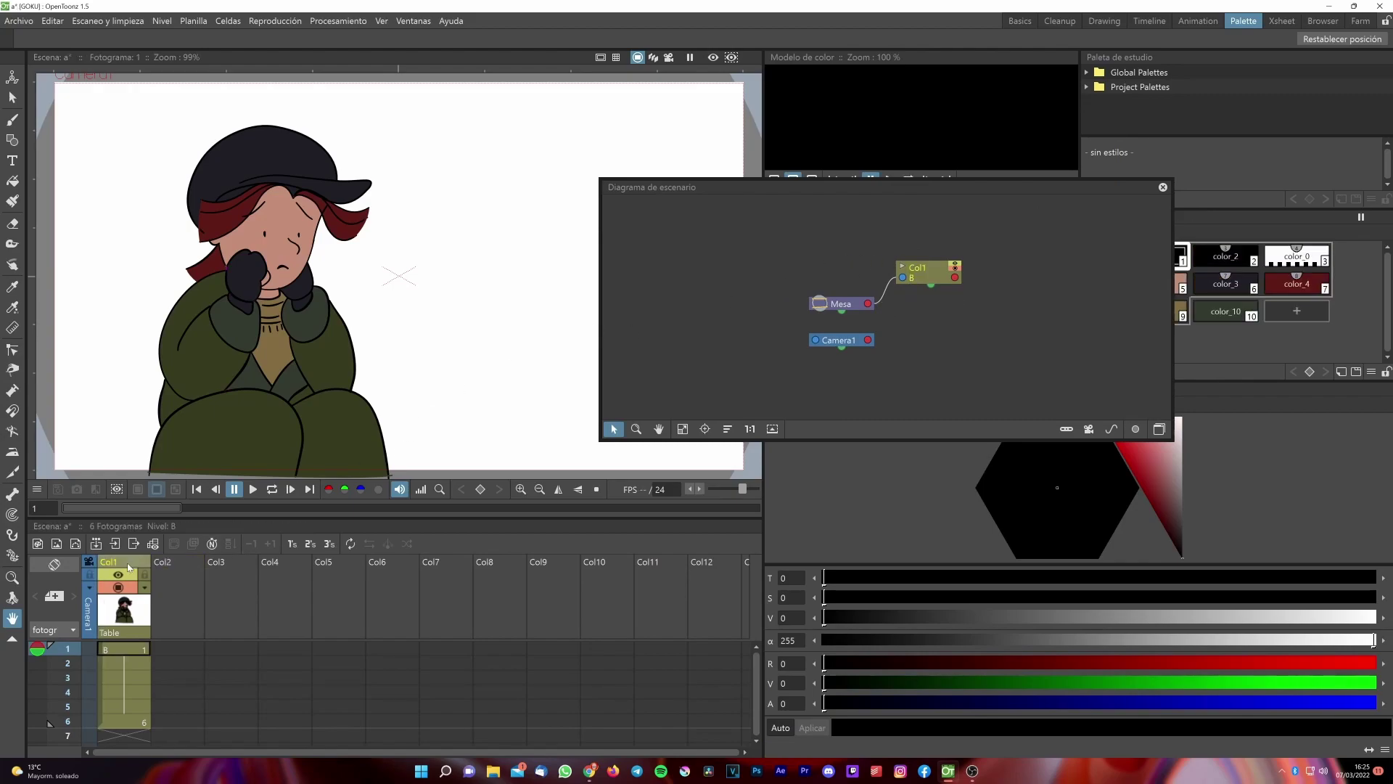
Switch to the effects schematic and spread out the Col1, Planilla and Salida nodes
{"action": "left_click_drag", "start_coordinate": [932, 272], "coordinate": [975, 294]}
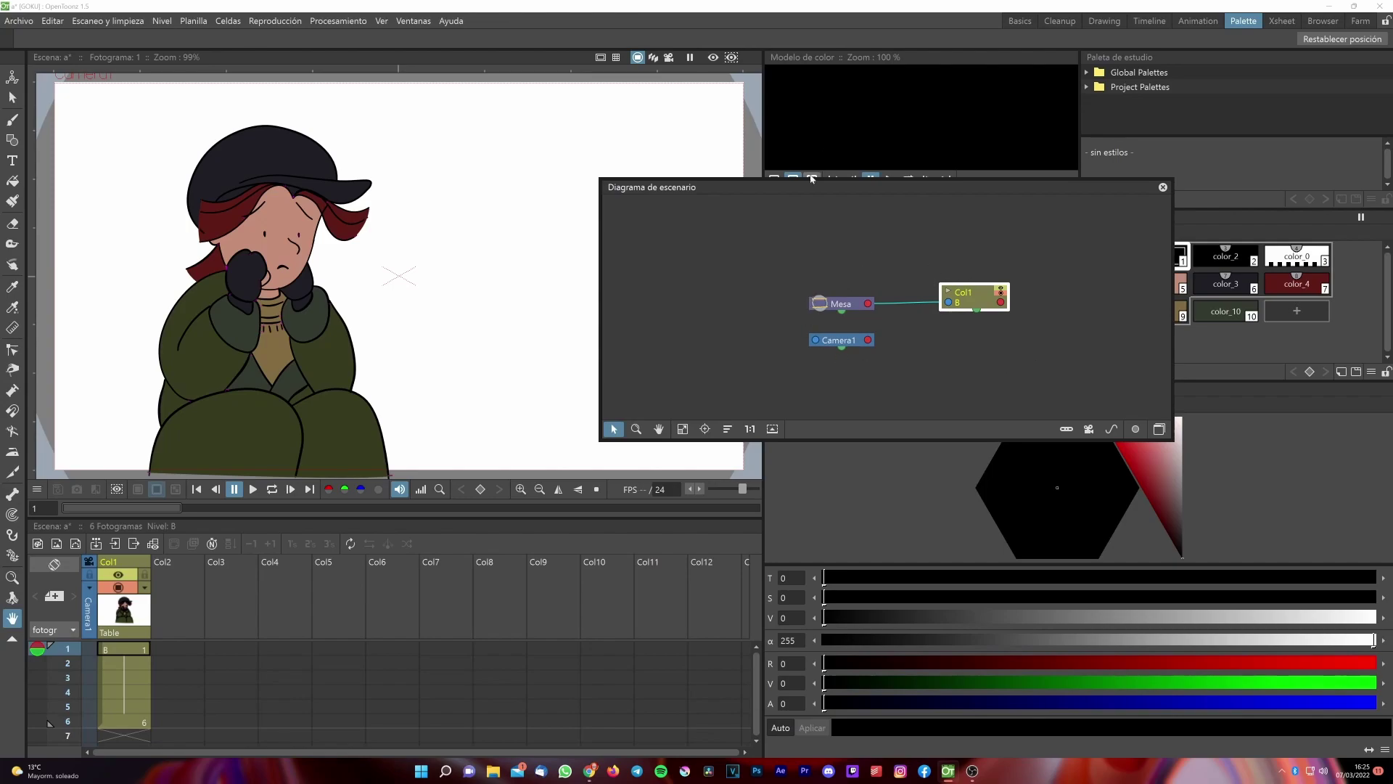
{"action": "left_click", "coordinate": [1159, 429]}
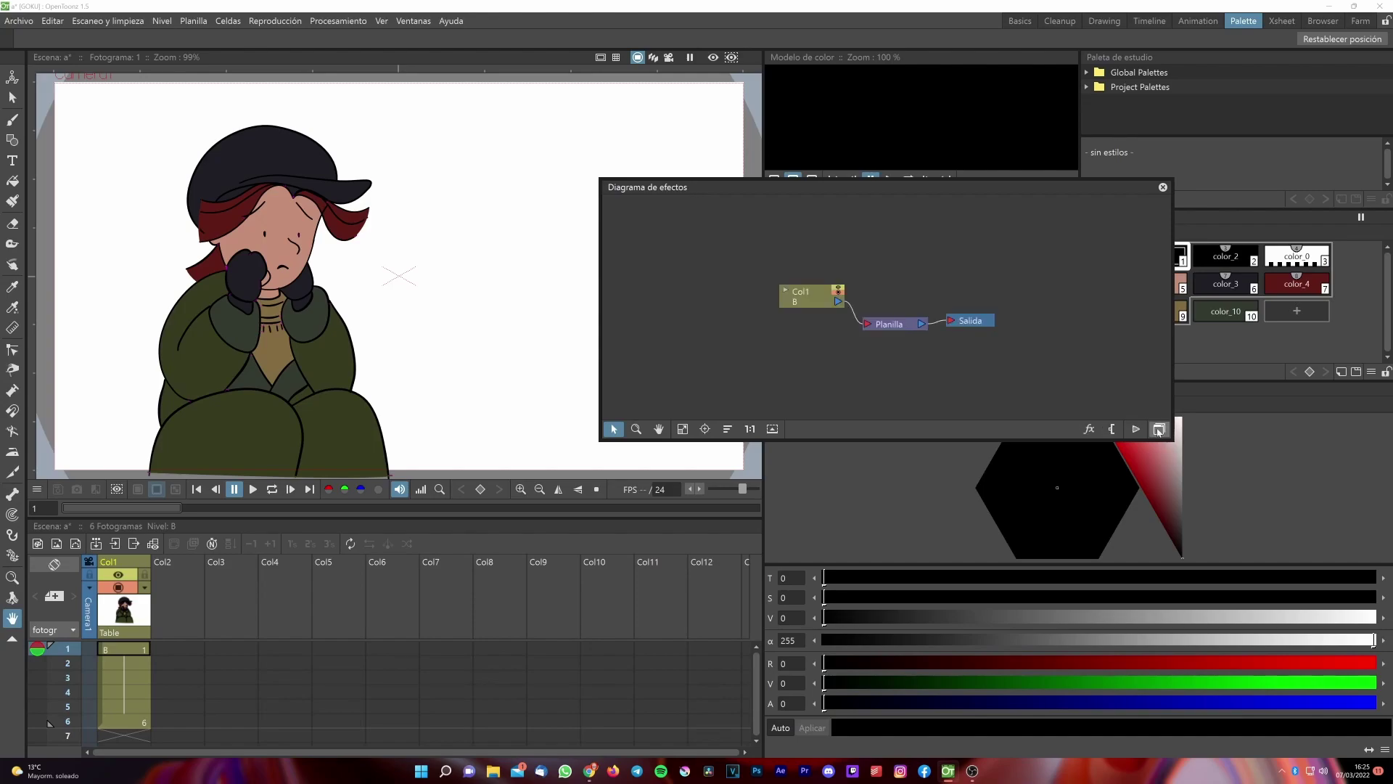
{"action": "left_click_drag", "start_coordinate": [828, 303], "coordinate": [758, 317]}
{"action": "left_click_drag", "start_coordinate": [891, 334], "coordinate": [870, 321]}
{"action": "left_click_drag", "start_coordinate": [974, 324], "coordinate": [1015, 315]}
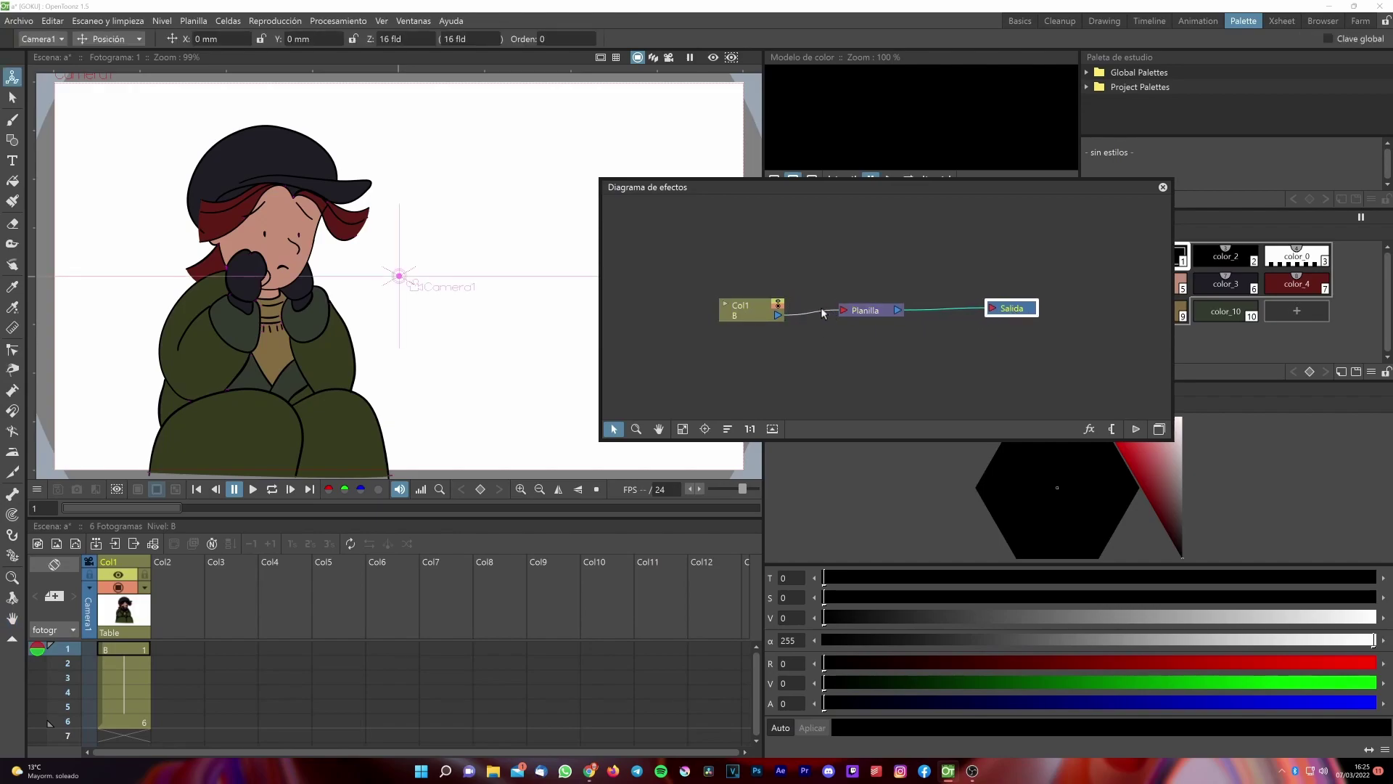
{"action": "left_click_drag", "start_coordinate": [760, 309], "coordinate": [733, 289]}
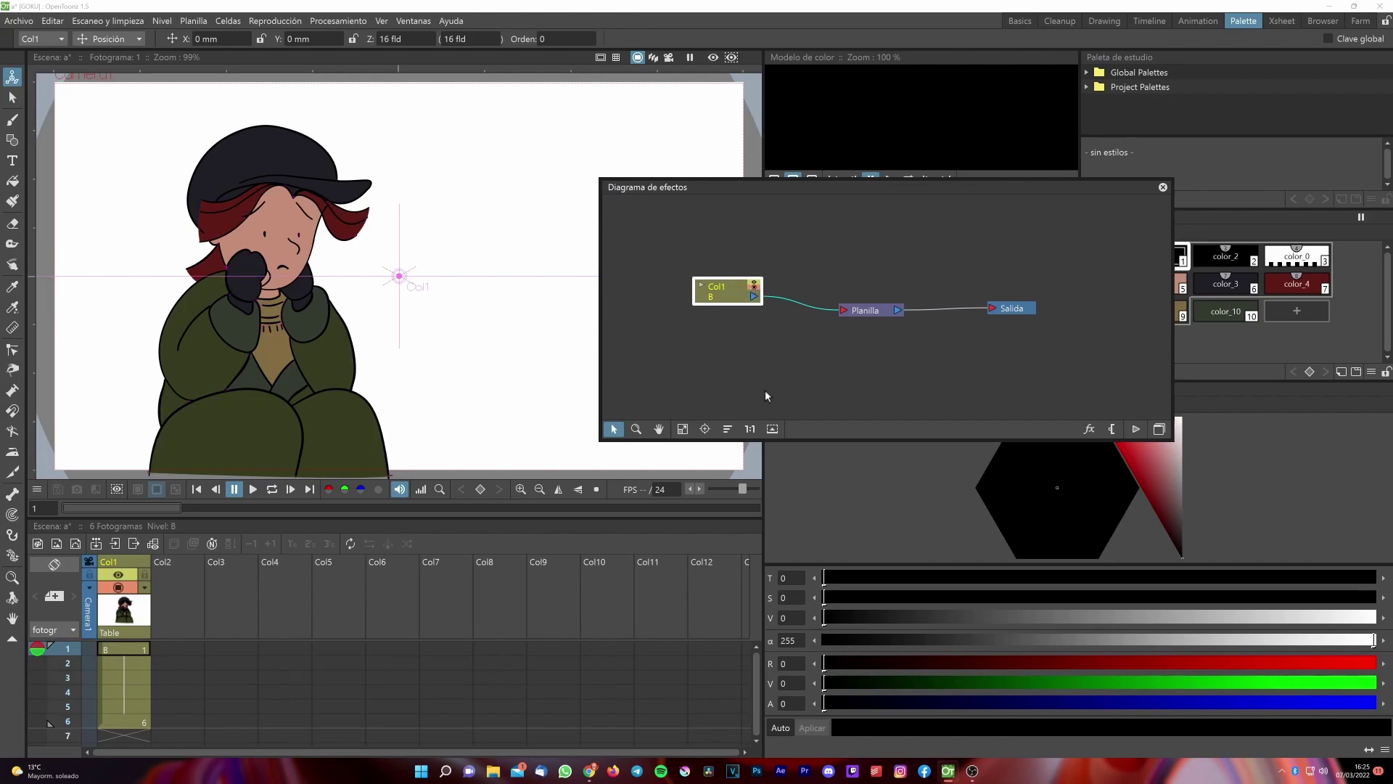
Turn on the viewer's rendered preview, and toggle Col1's render visibility off and on again from its node
{"action": "left_click", "coordinate": [754, 286]}
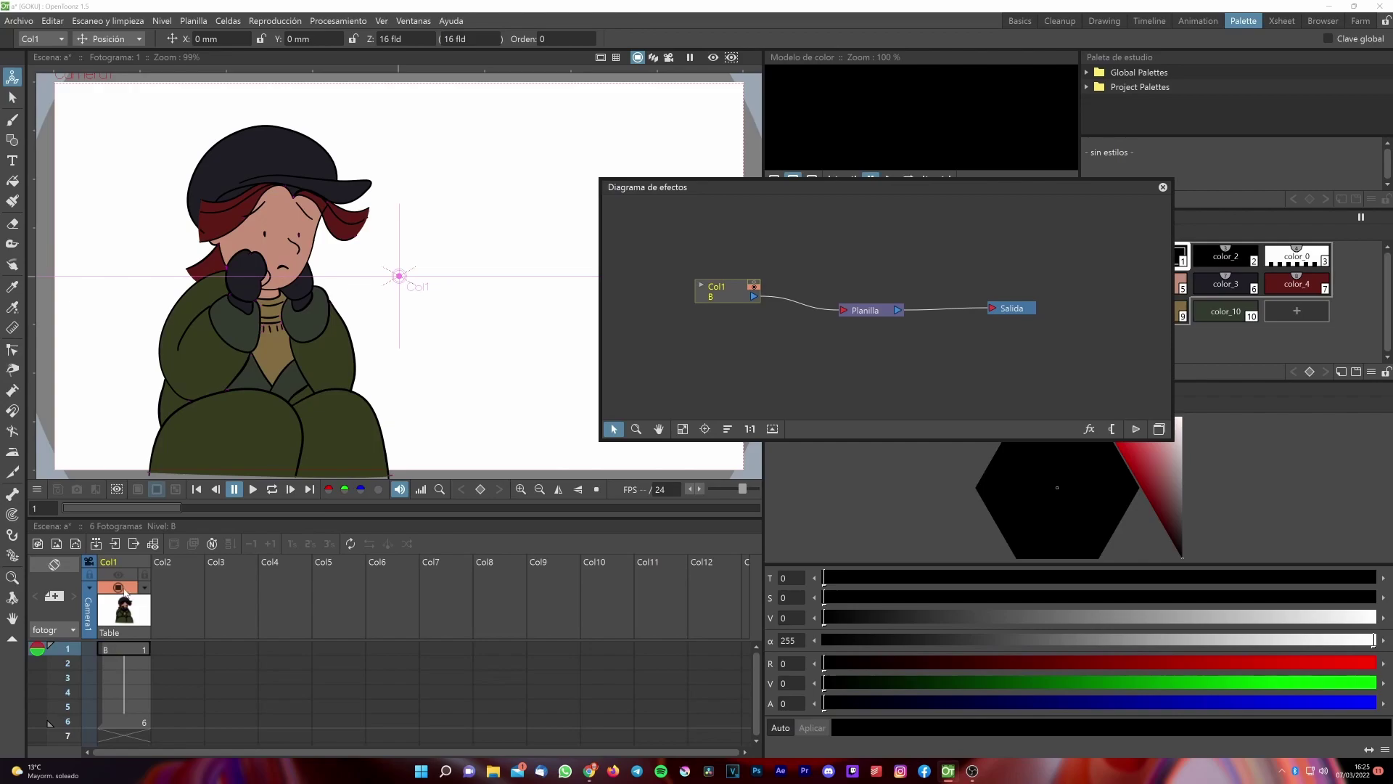
{"action": "left_click", "coordinate": [755, 286]}
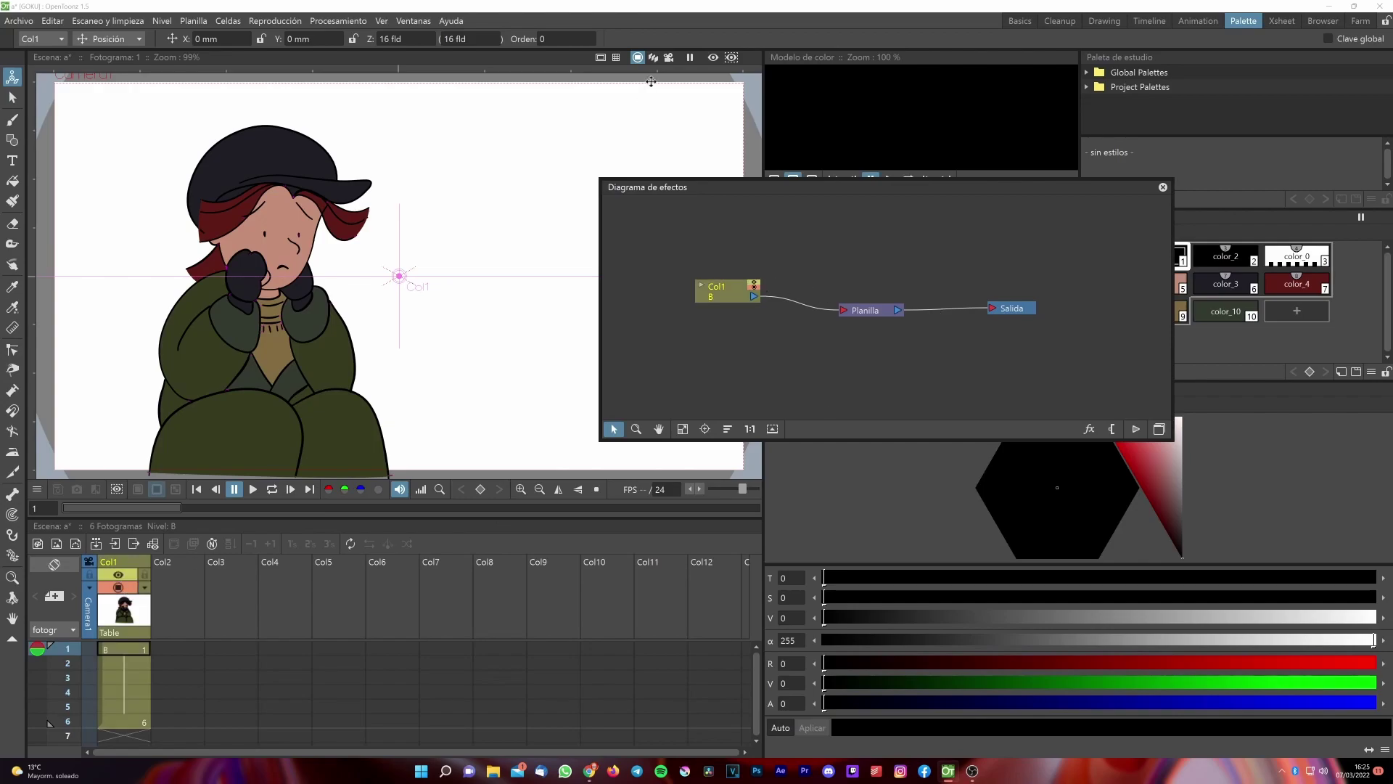
{"action": "left_click", "coordinate": [713, 59]}
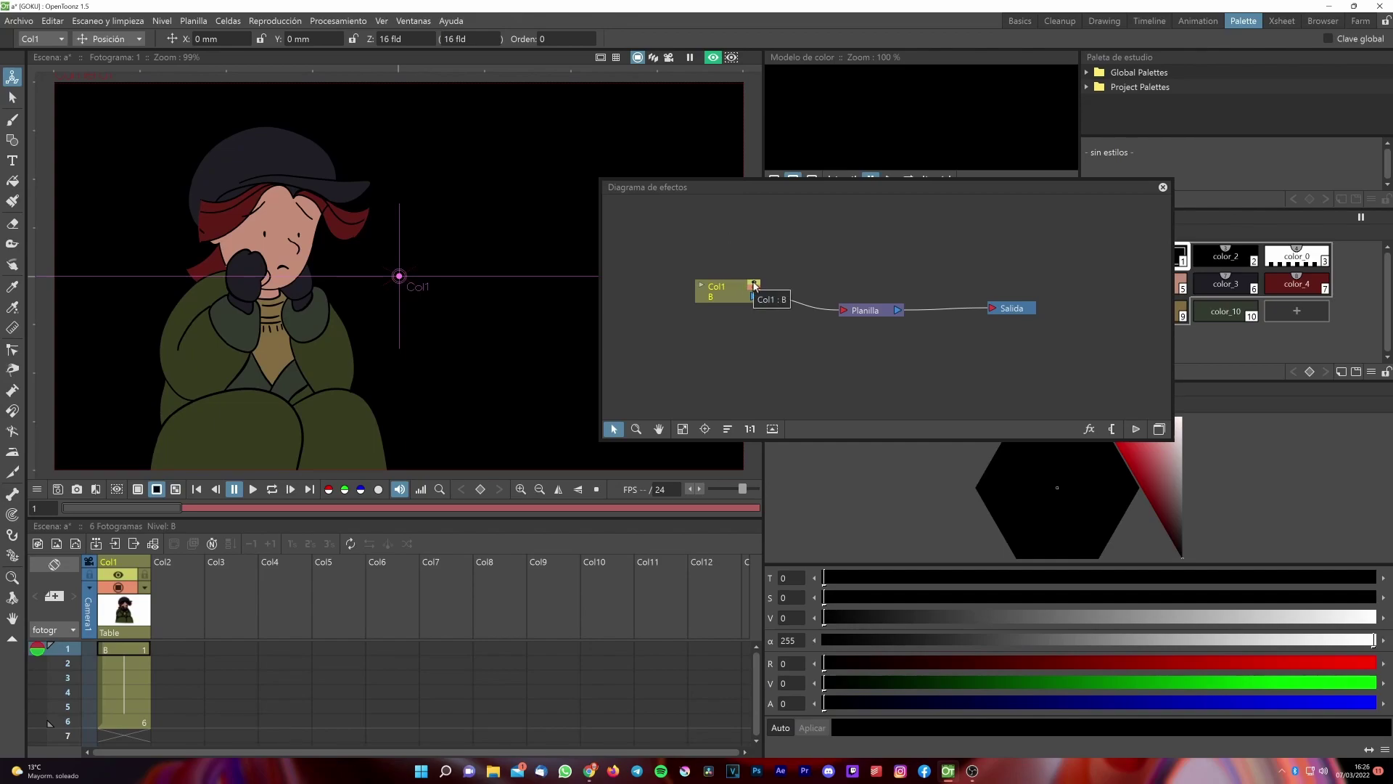
{"action": "left_click", "coordinate": [754, 285]}
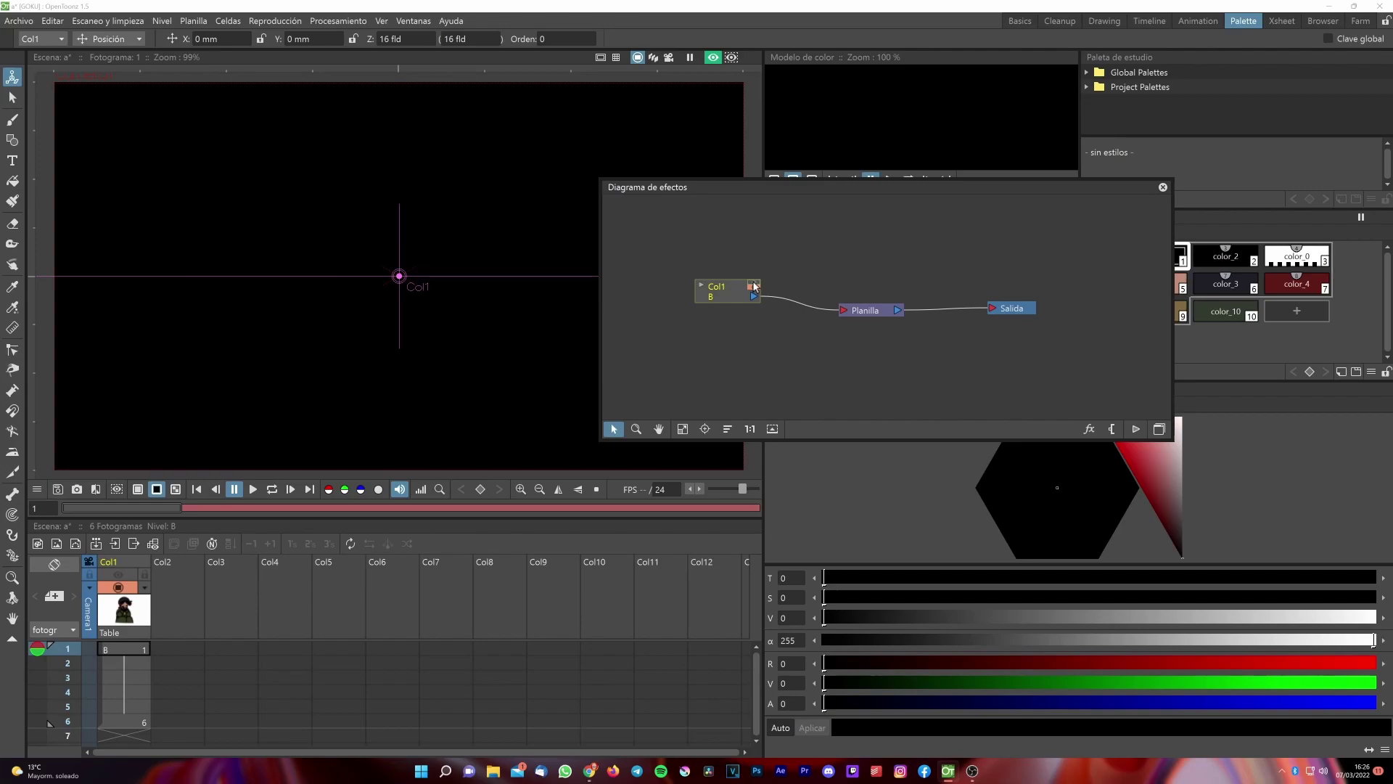
{"action": "left_click", "coordinate": [754, 285]}
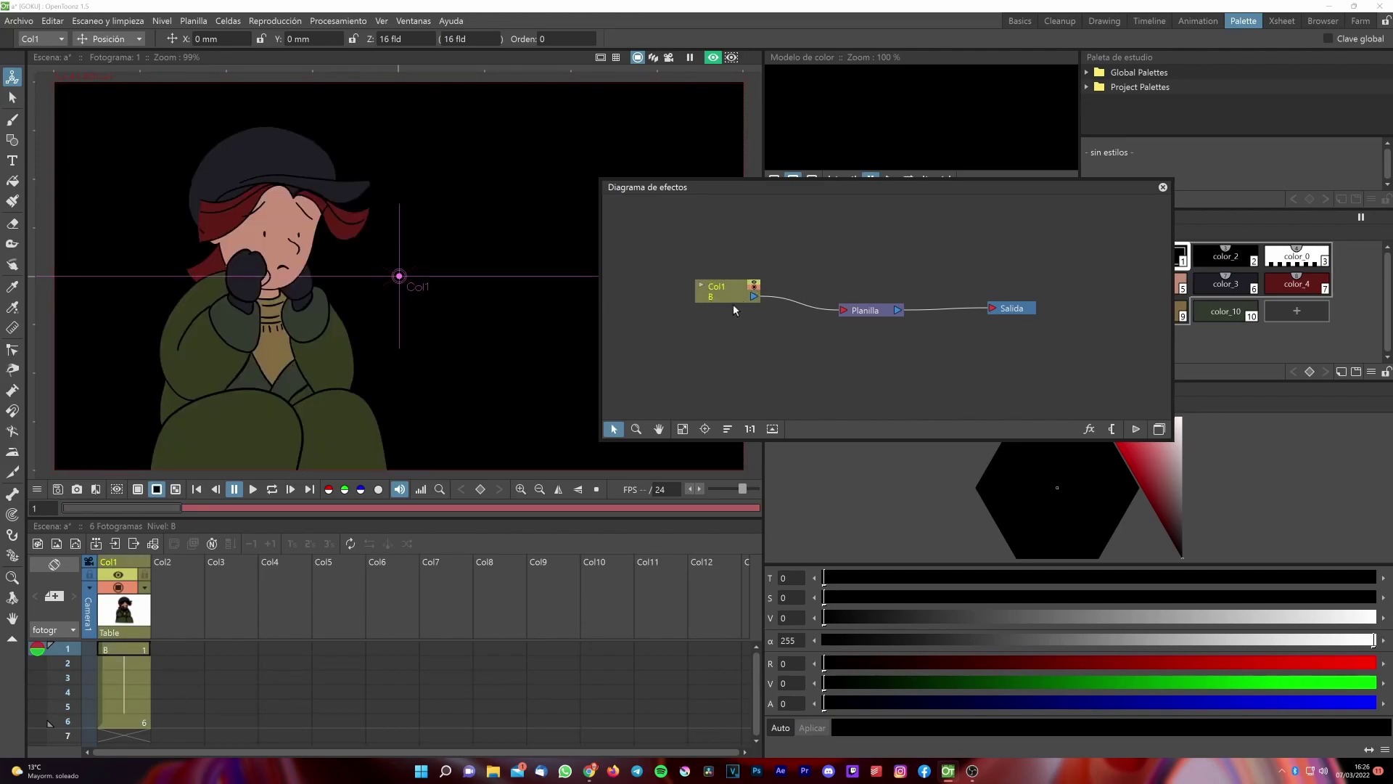
Insert the Body Highlight effect from the Light category after the Col1 node
{"action": "left_click", "coordinate": [730, 290]}
{"action": "left_click", "coordinate": [1089, 430]}
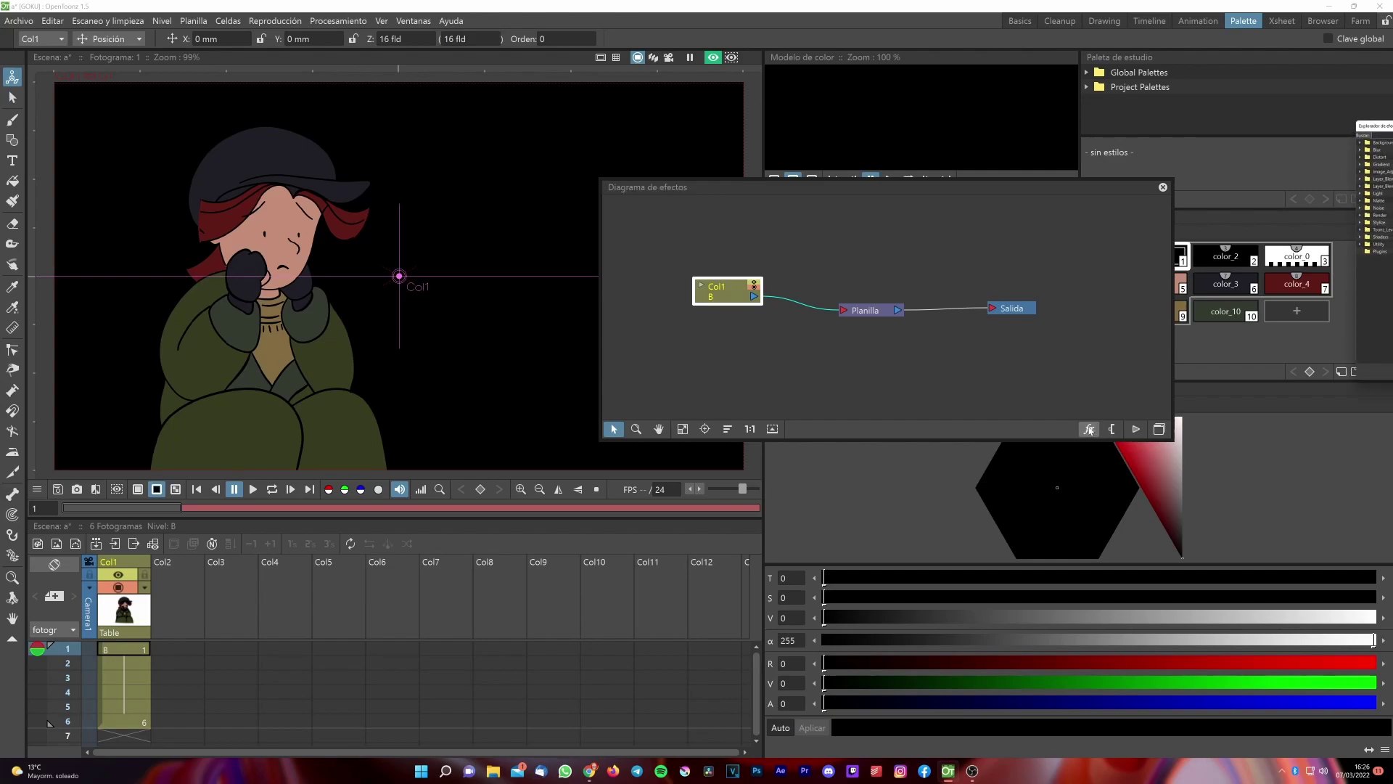
{"action": "left_click_drag", "start_coordinate": [1363, 129], "coordinate": [923, 179]}
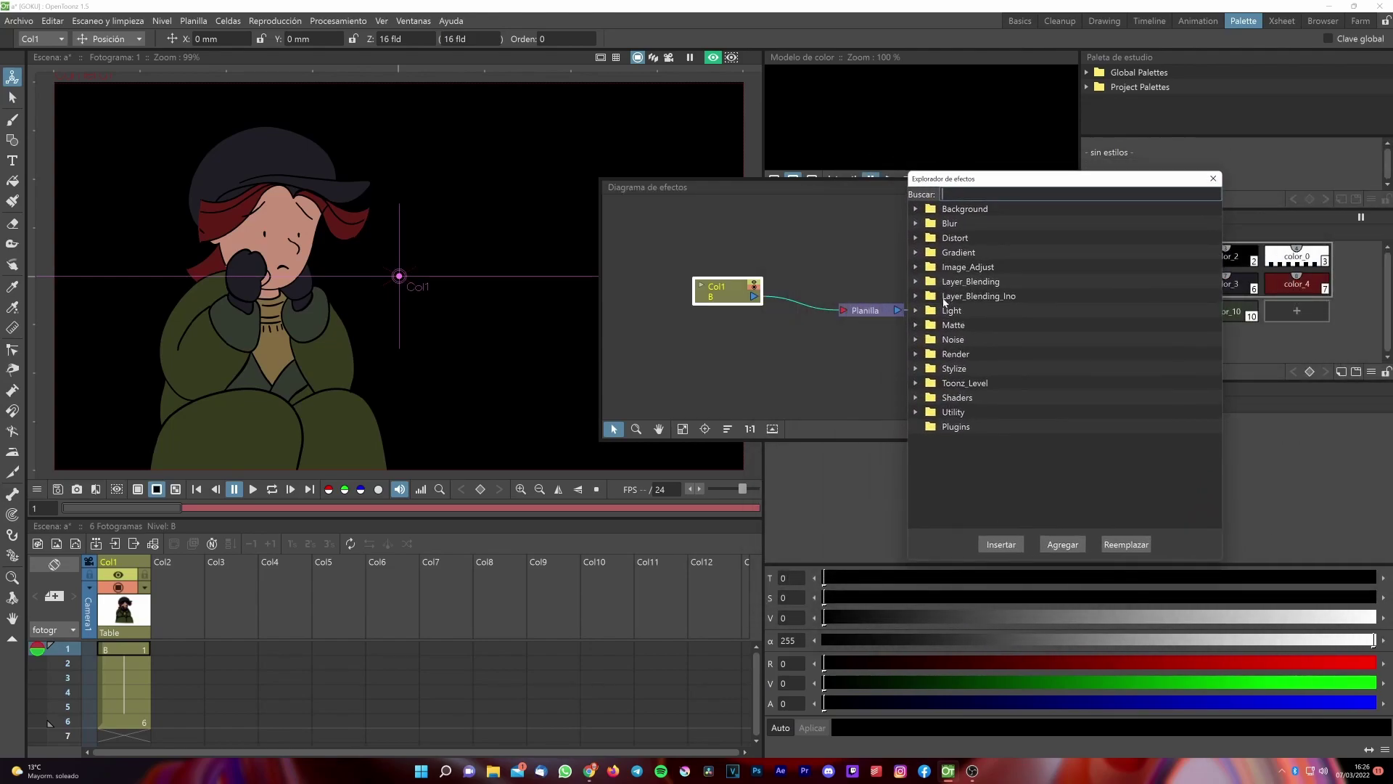
{"action": "left_click", "coordinate": [915, 310]}
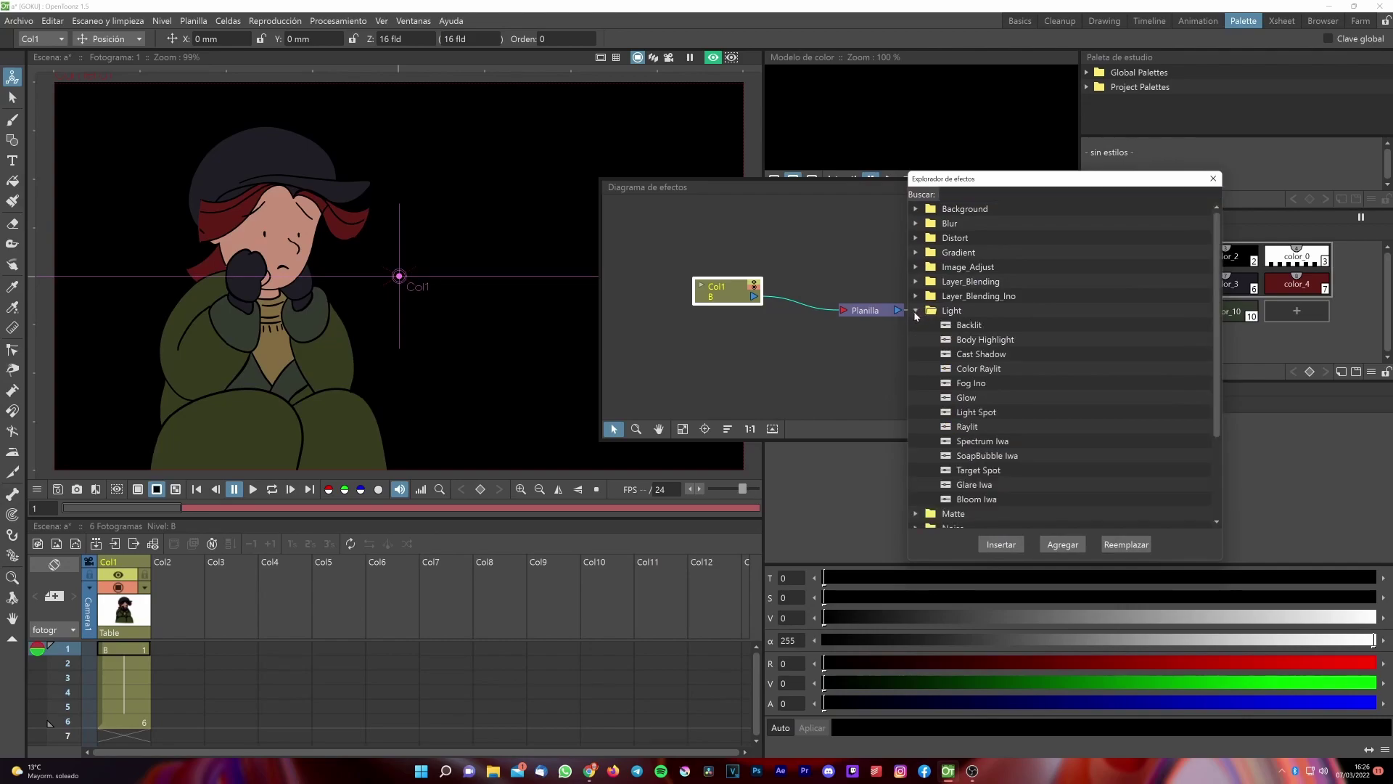
{"action": "left_click", "coordinate": [966, 341]}
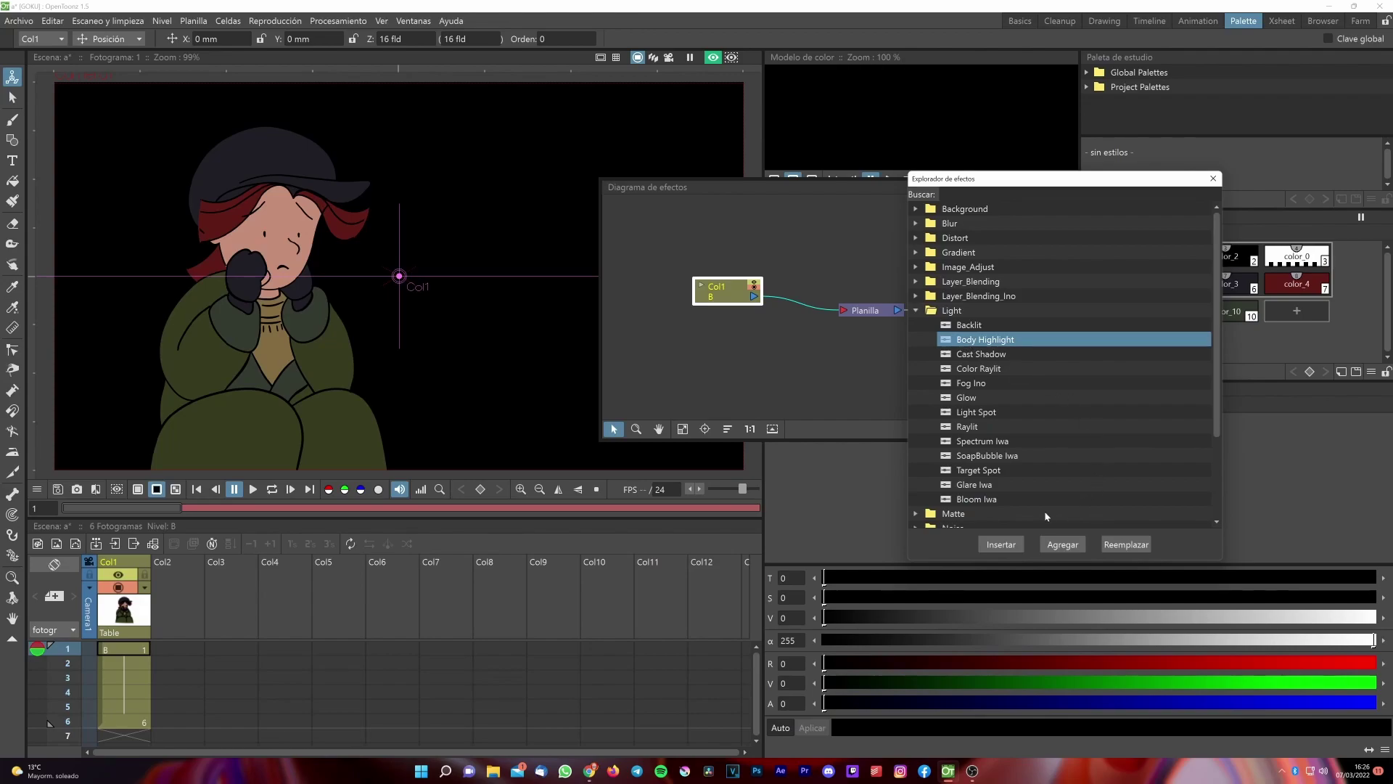
{"action": "left_click", "coordinate": [1000, 544]}
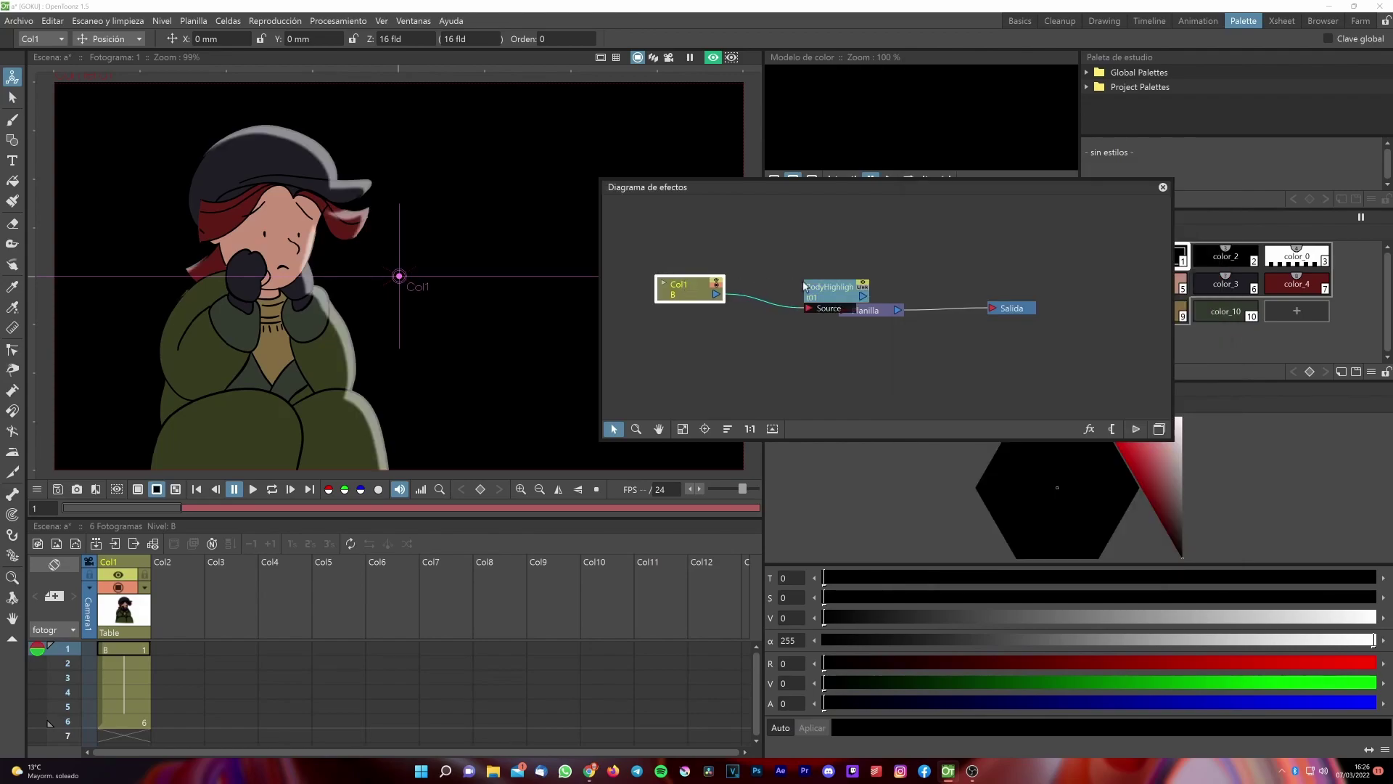
Rearrange the Planilla, Salida and Body Highlight nodes so they do not overlap, and open the Body Highlight settings
{"action": "left_click_drag", "start_coordinate": [873, 308], "coordinate": [919, 265]}
{"action": "left_click_drag", "start_coordinate": [1005, 311], "coordinate": [1038, 272]}
{"action": "left_click_drag", "start_coordinate": [807, 262], "coordinate": [815, 275]}
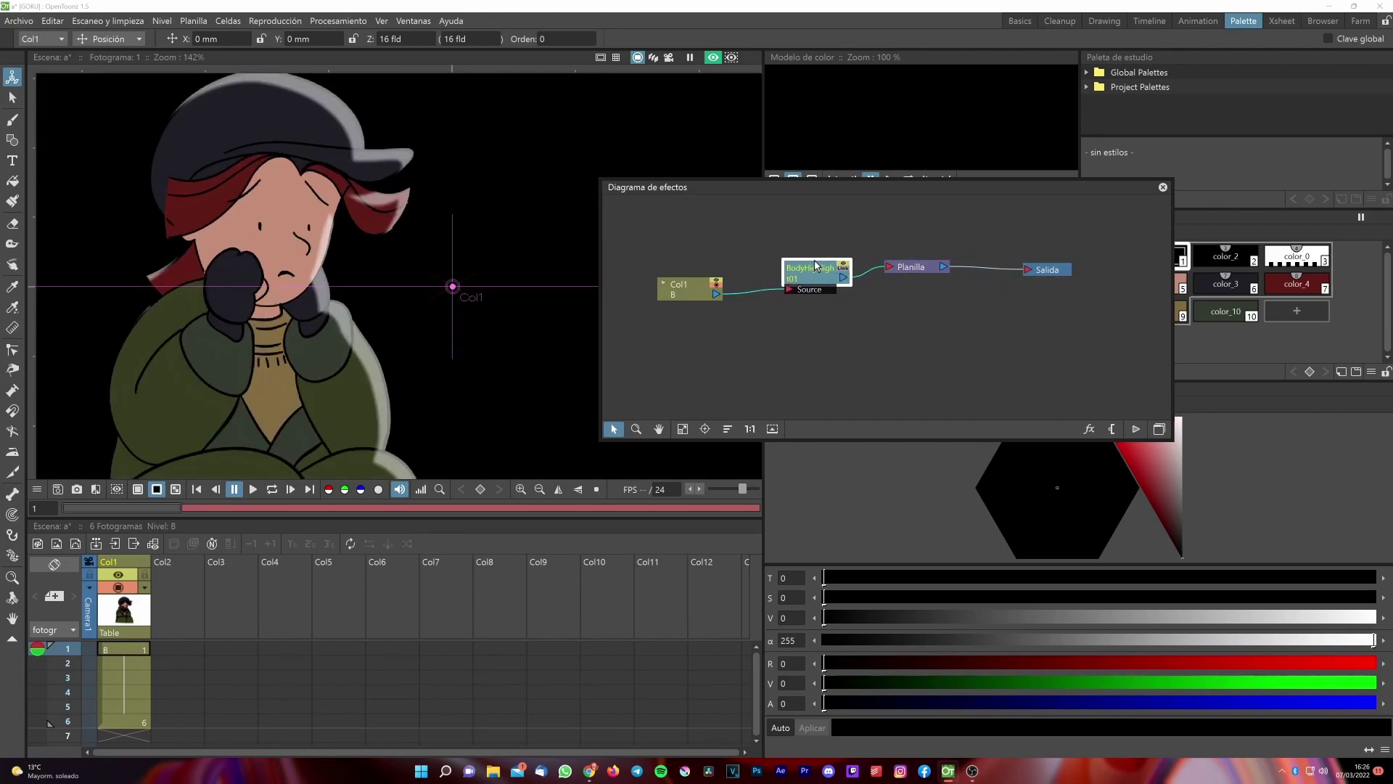
{"action": "double_click", "coordinate": [813, 266]}
{"action": "left_click_drag", "start_coordinate": [839, 399], "coordinate": [892, 316]}
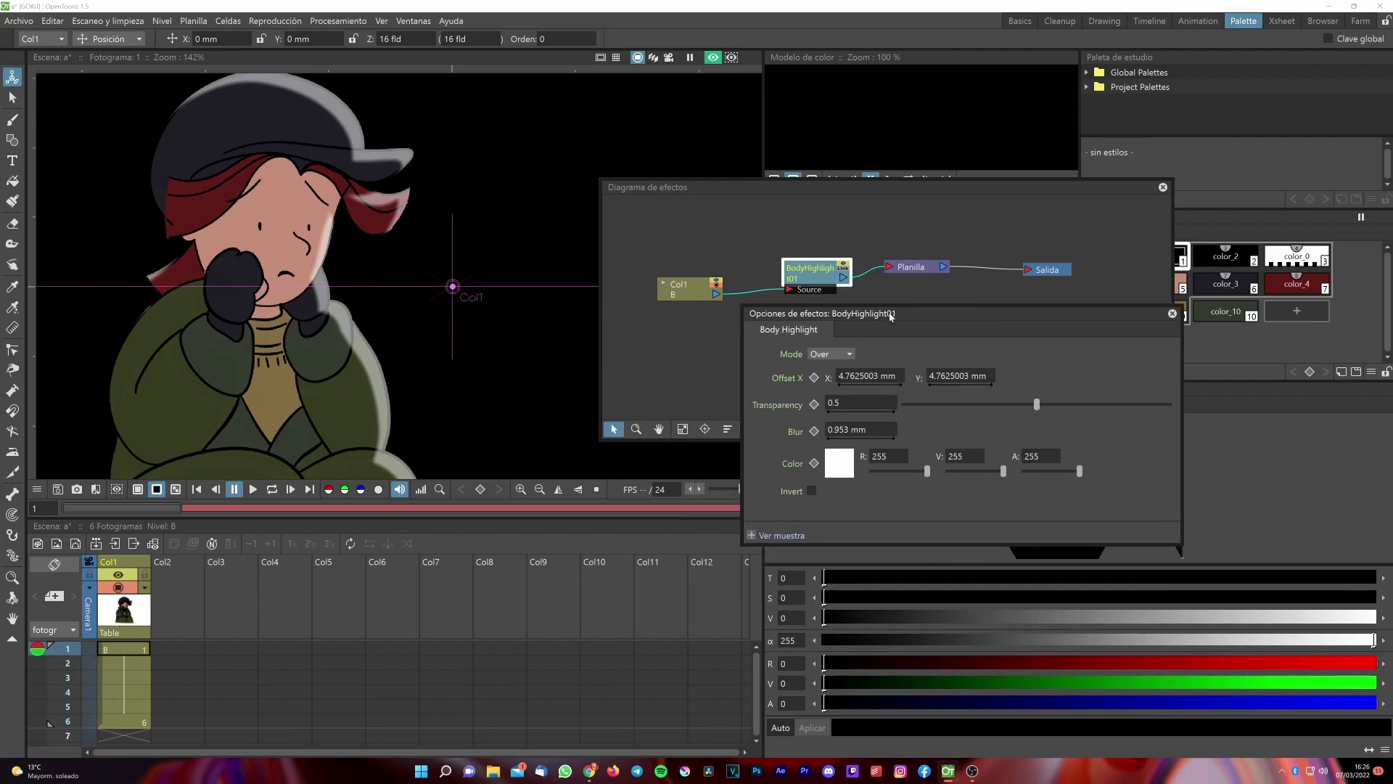
Try the Subtract mode on the Body Highlight effect and return it to Over
{"action": "left_click", "coordinate": [830, 355]}
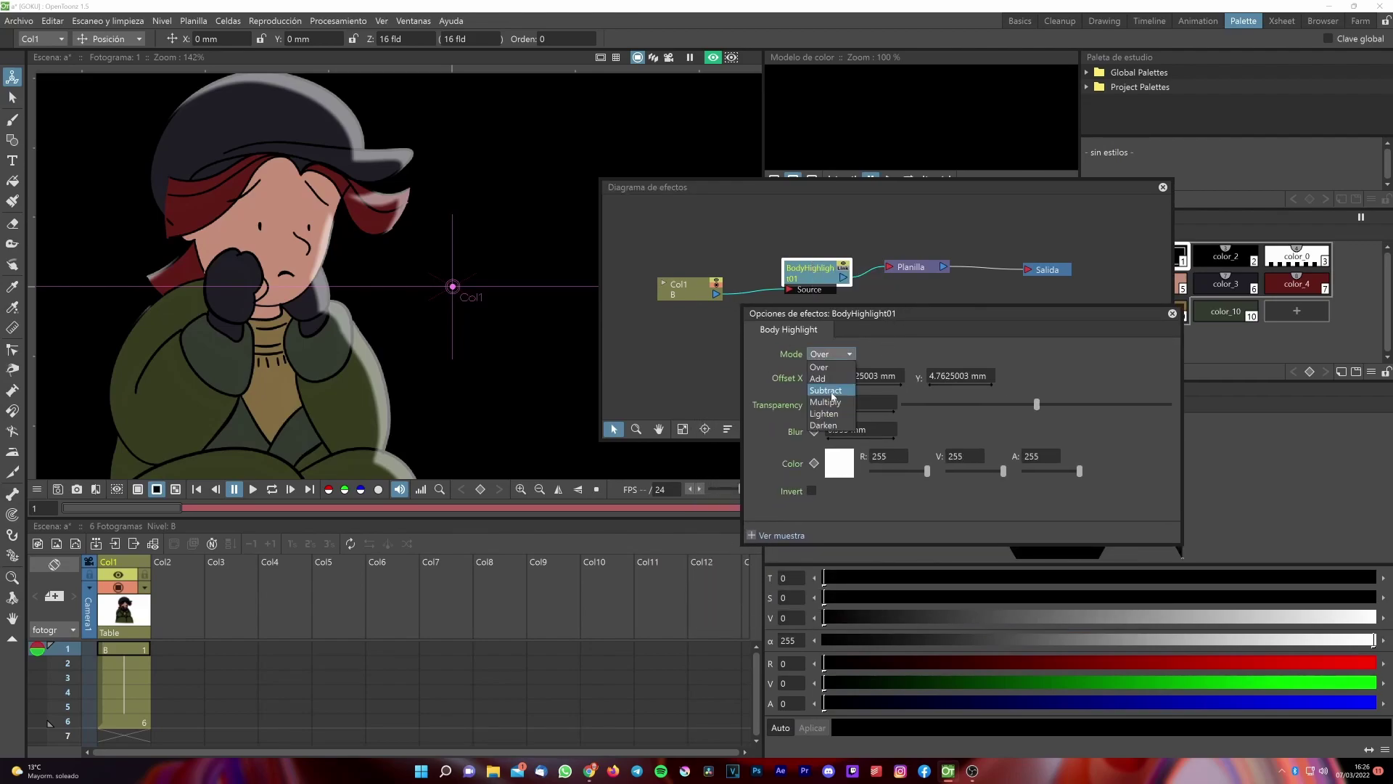
{"action": "left_click", "coordinate": [832, 392]}
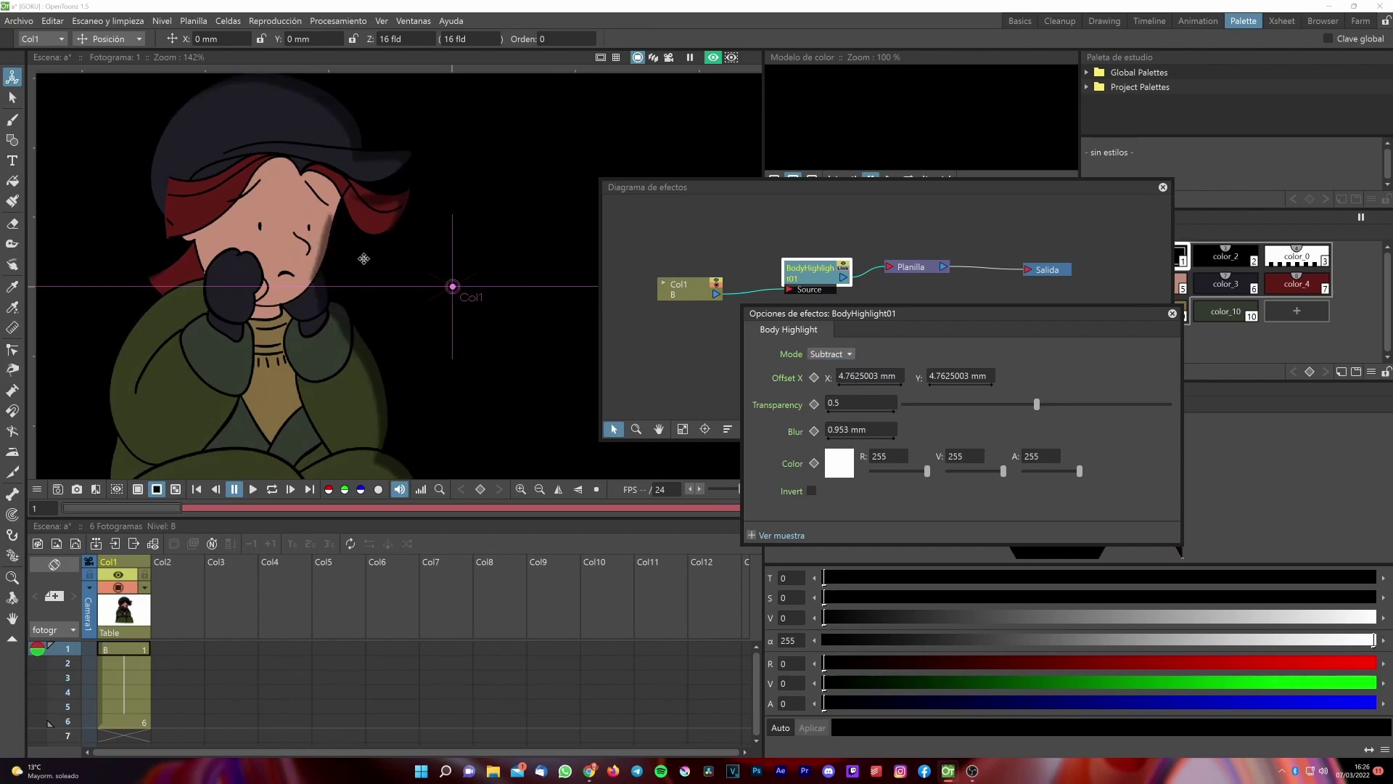
{"action": "left_click", "coordinate": [835, 355]}
{"action": "left_click", "coordinate": [828, 367]}
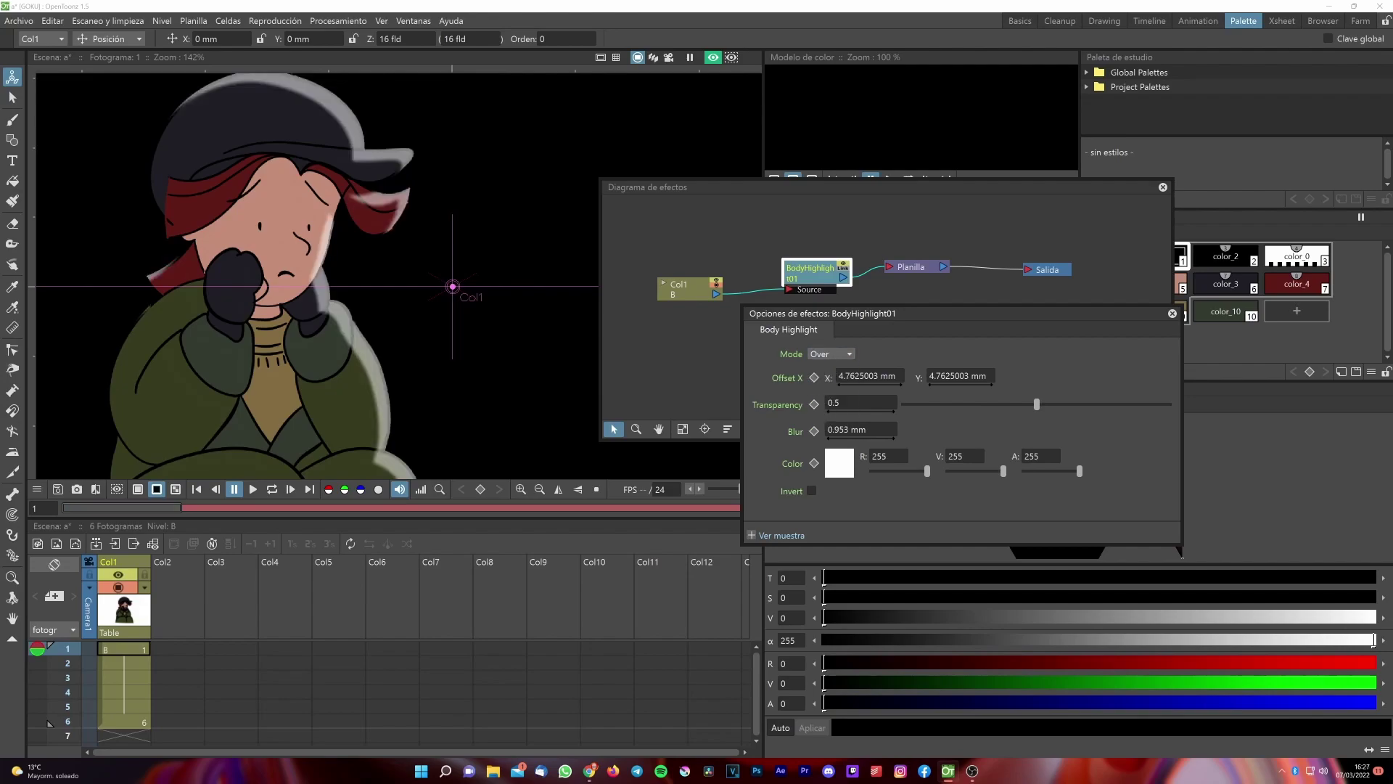
Set the Body Highlight transparency to about 0.46 and its blur to 4 mm
{"action": "left_click_drag", "start_coordinate": [1035, 407], "coordinate": [1117, 408]}
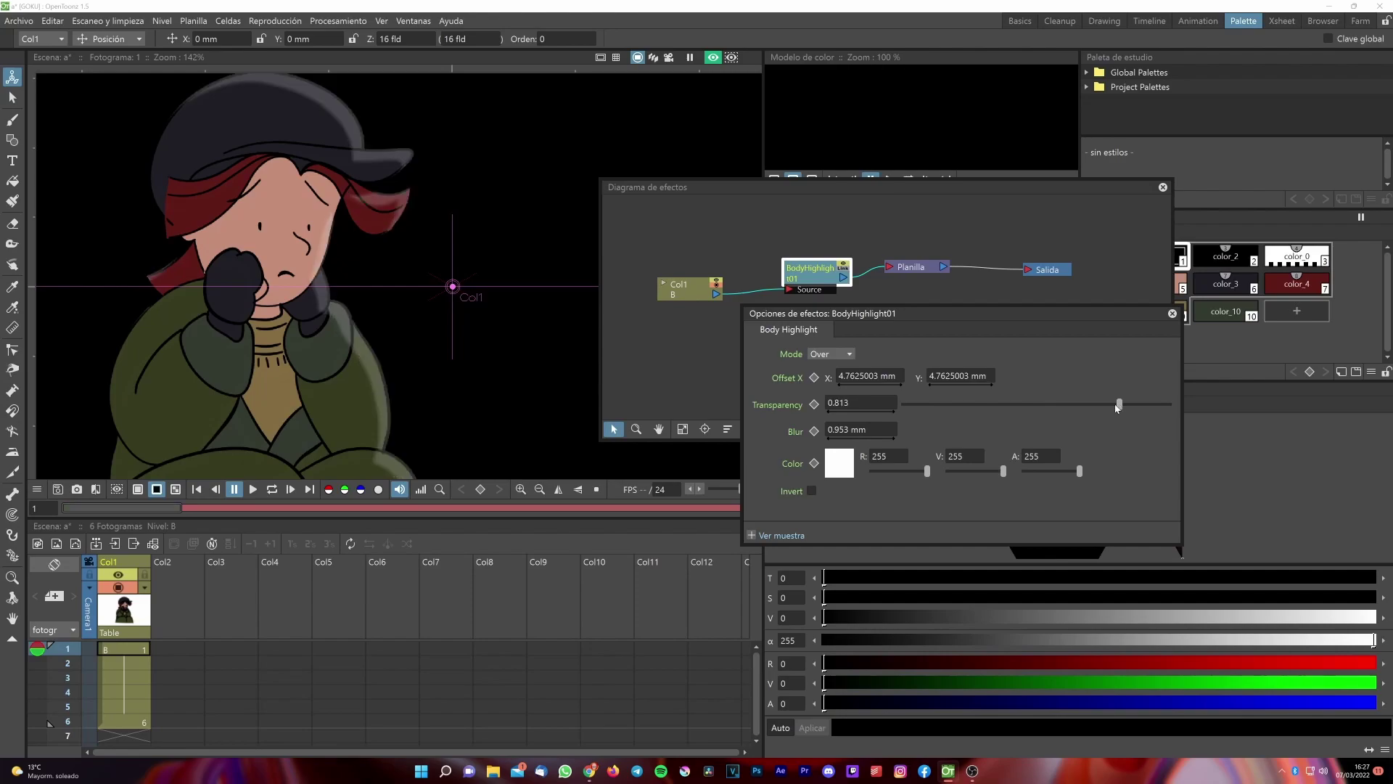
{"action": "left_click_drag", "start_coordinate": [1117, 407], "coordinate": [1025, 407]}
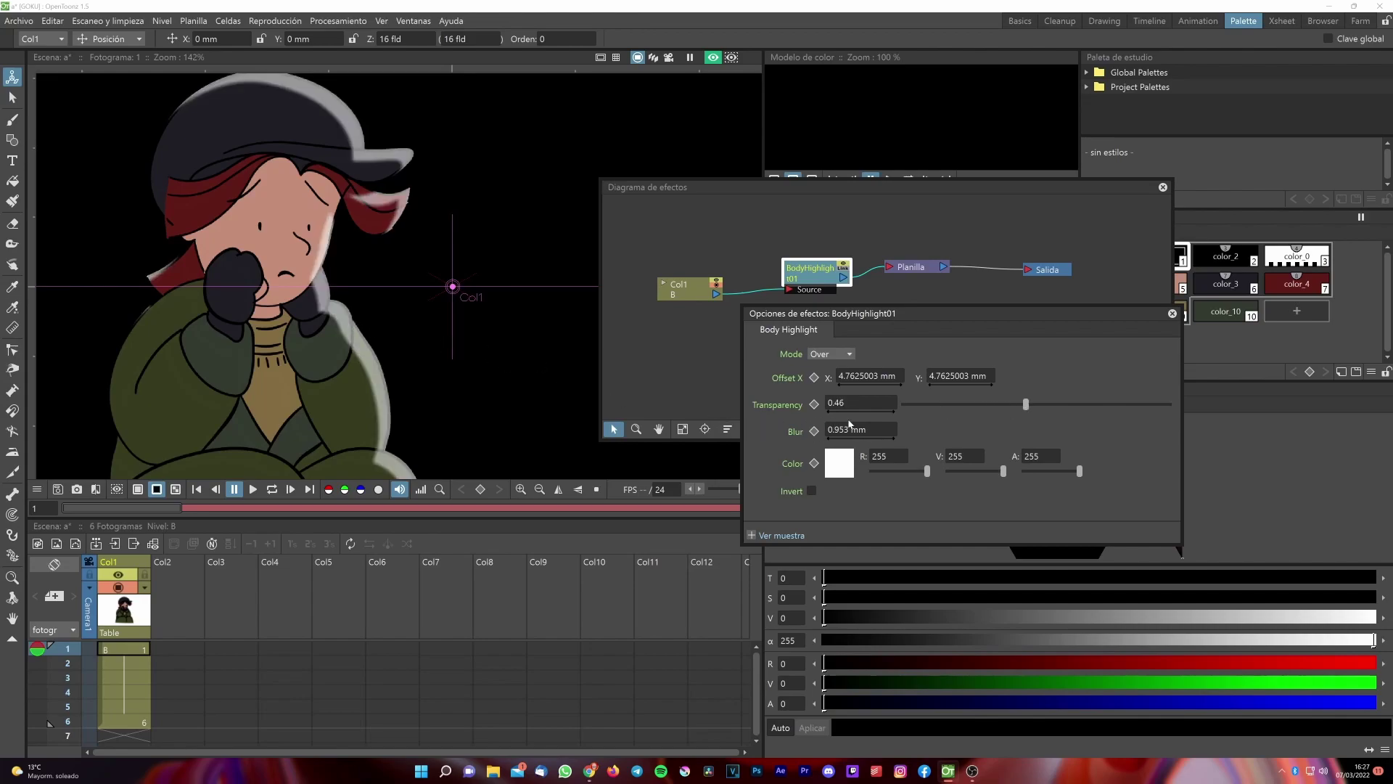
{"action": "left_click", "coordinate": [861, 429]}
{"action": "type", "text": "4"}
{"action": "key", "text": "Return"}
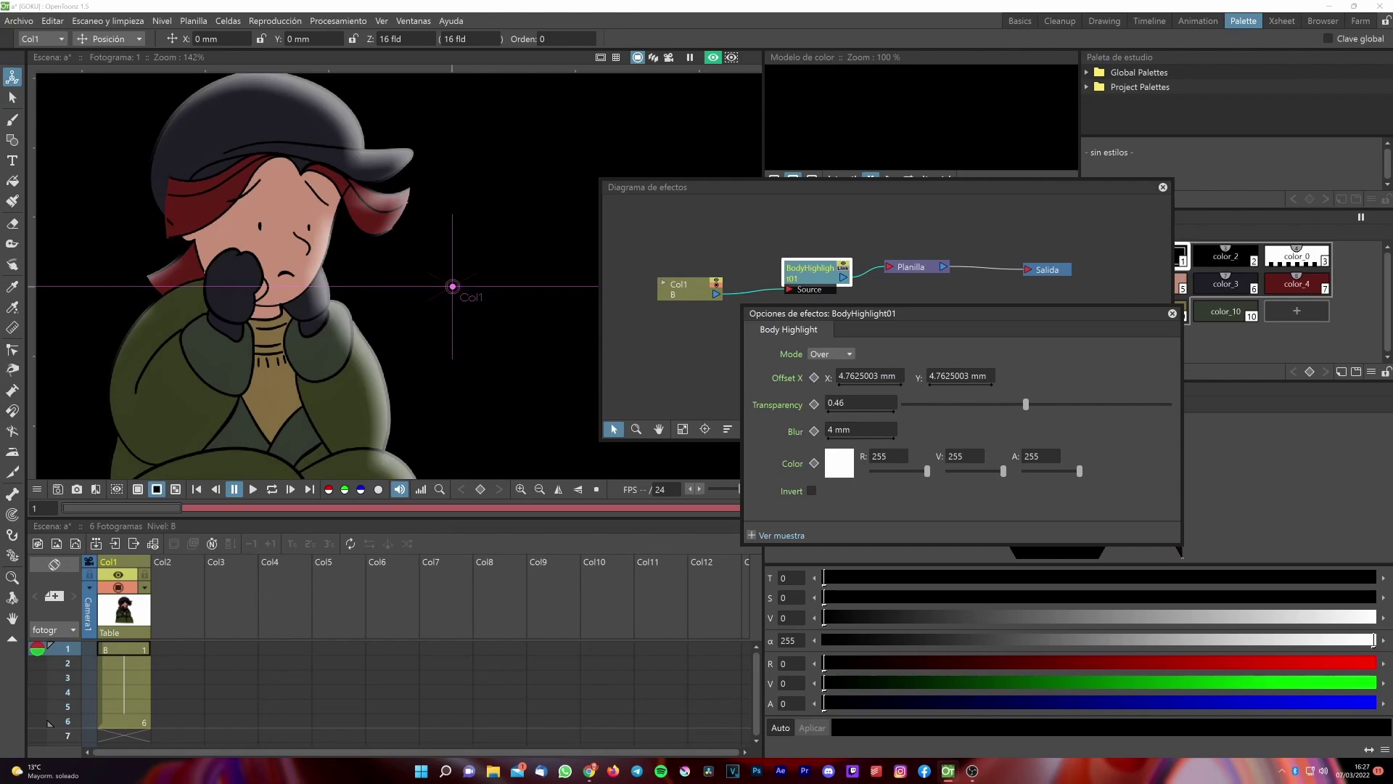
Turn the Body Highlight's Invert option on and back off
{"action": "left_click", "coordinate": [812, 492]}
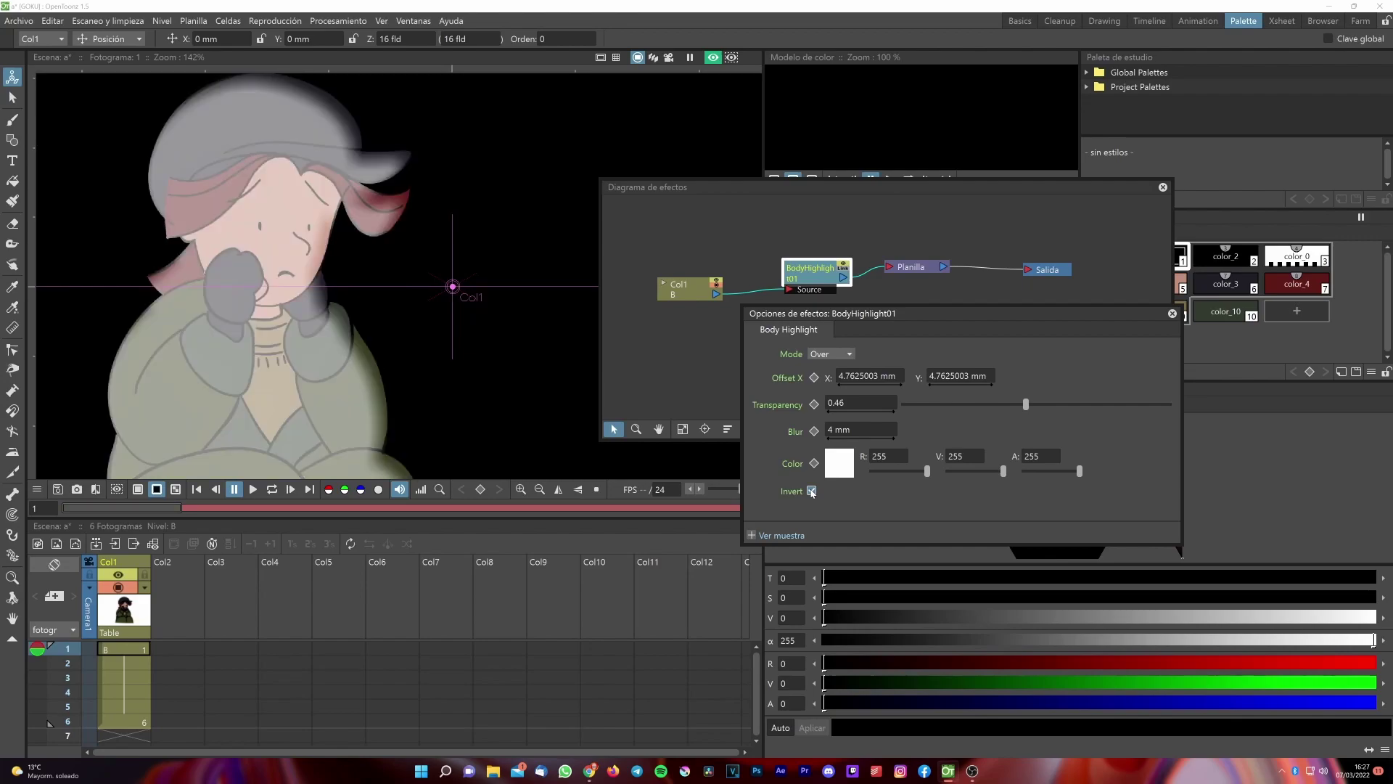
{"action": "left_click", "coordinate": [812, 492]}
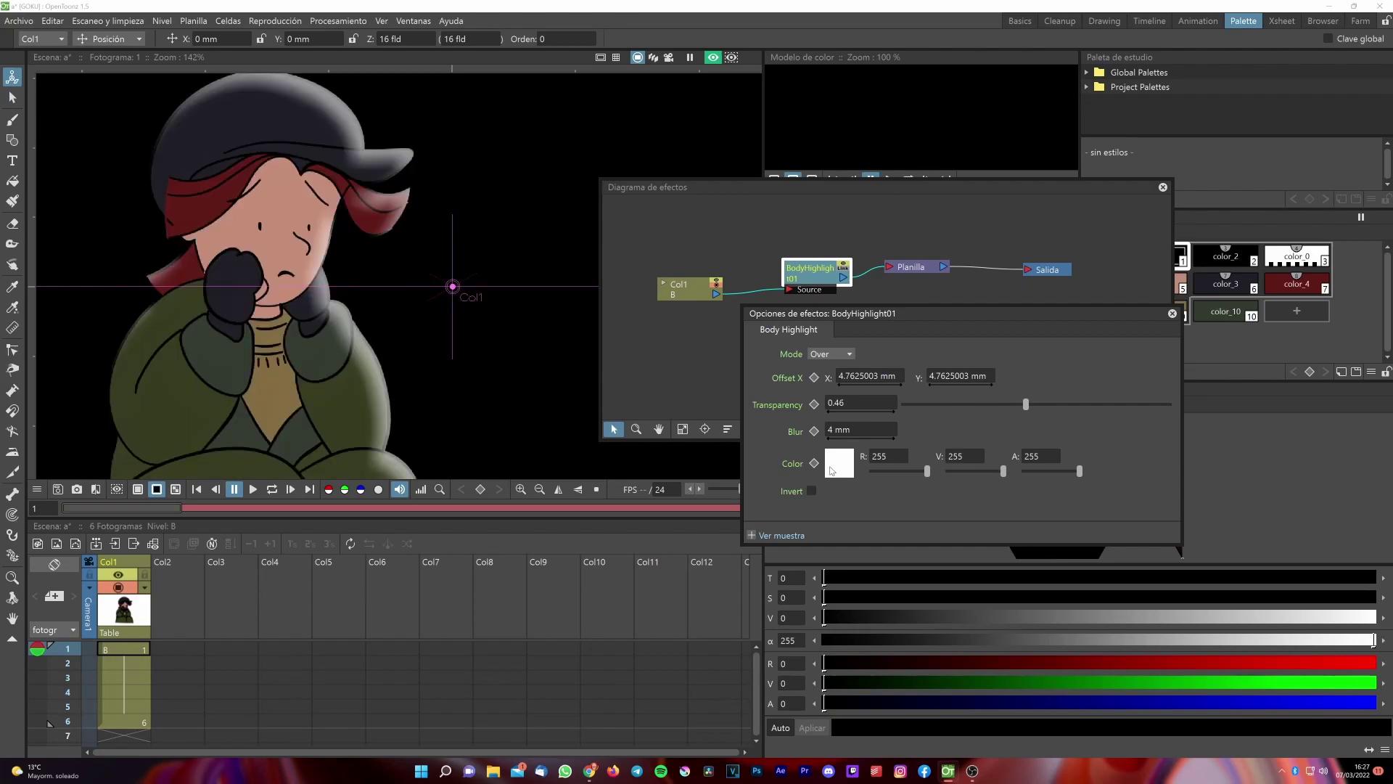
Try yellow and pink tints for the Body Highlight colour, and change it to a vivid blue, about 44, 16, 255
{"action": "left_click", "coordinate": [838, 471]}
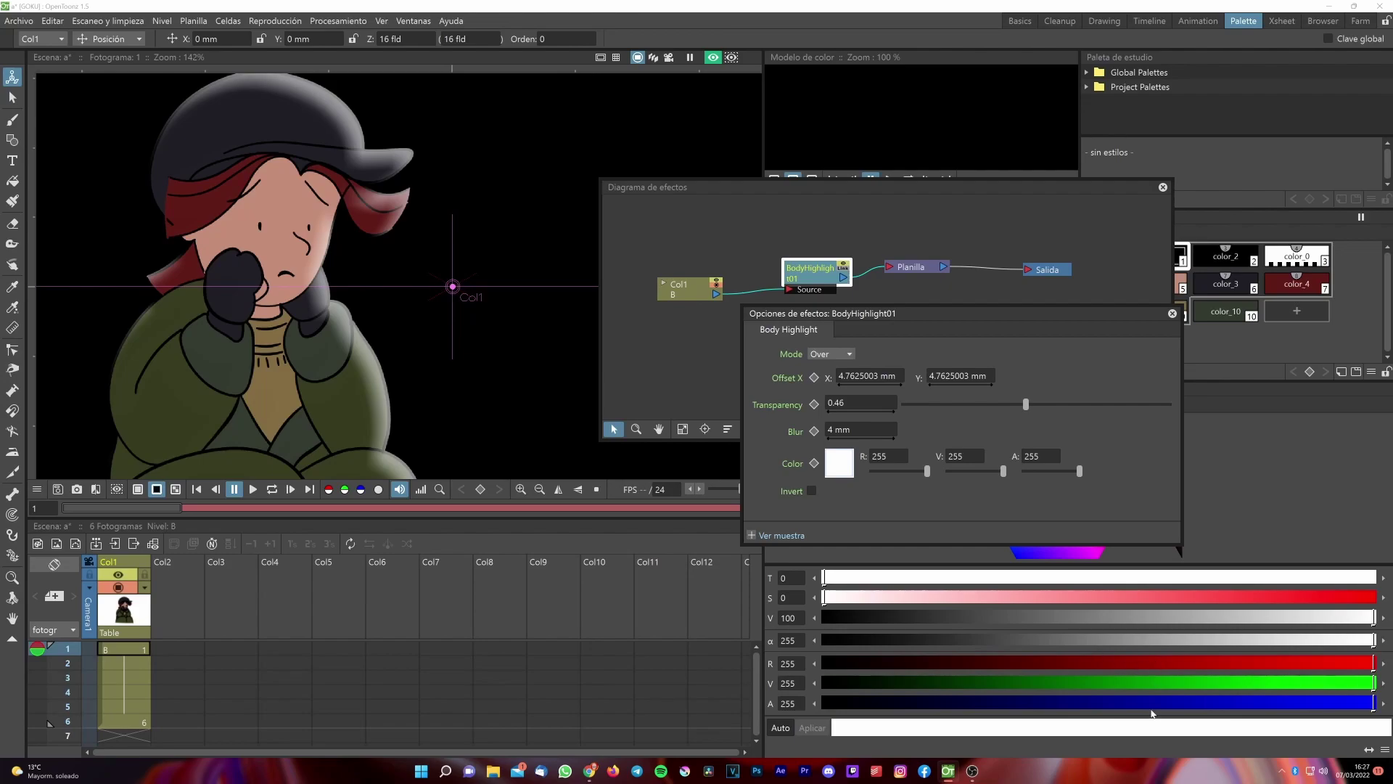
{"action": "left_click_drag", "start_coordinate": [1108, 707], "coordinate": [1226, 704]}
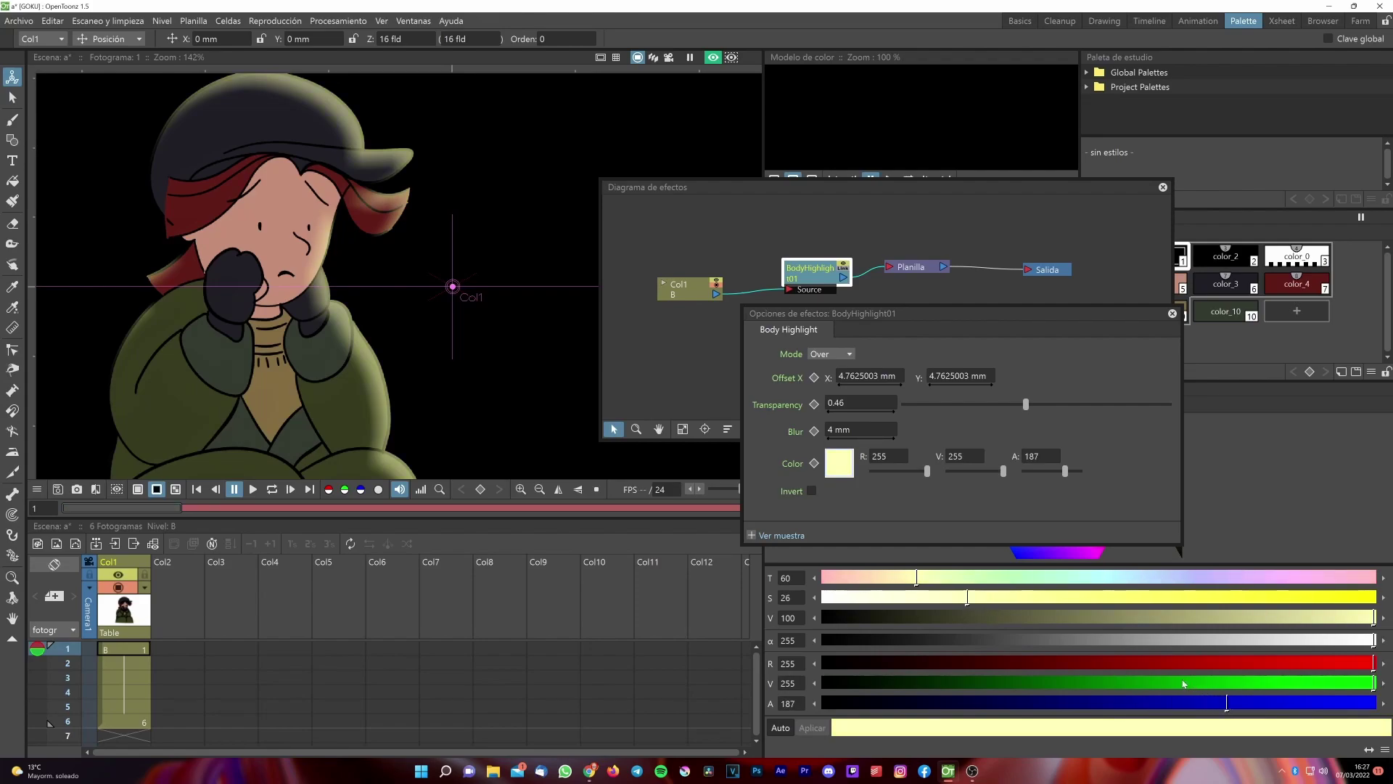
{"action": "left_click", "coordinate": [1211, 682]}
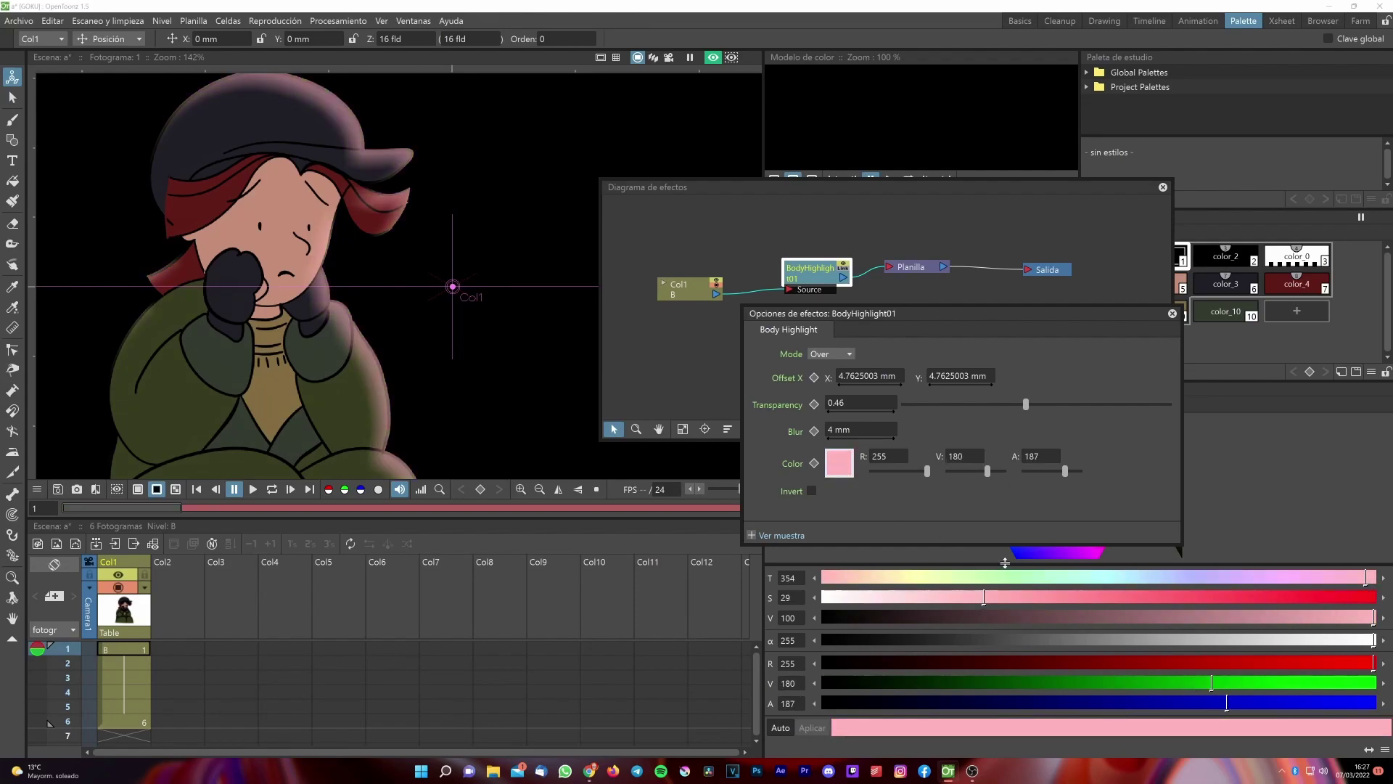
{"action": "left_click", "coordinate": [1029, 560]}
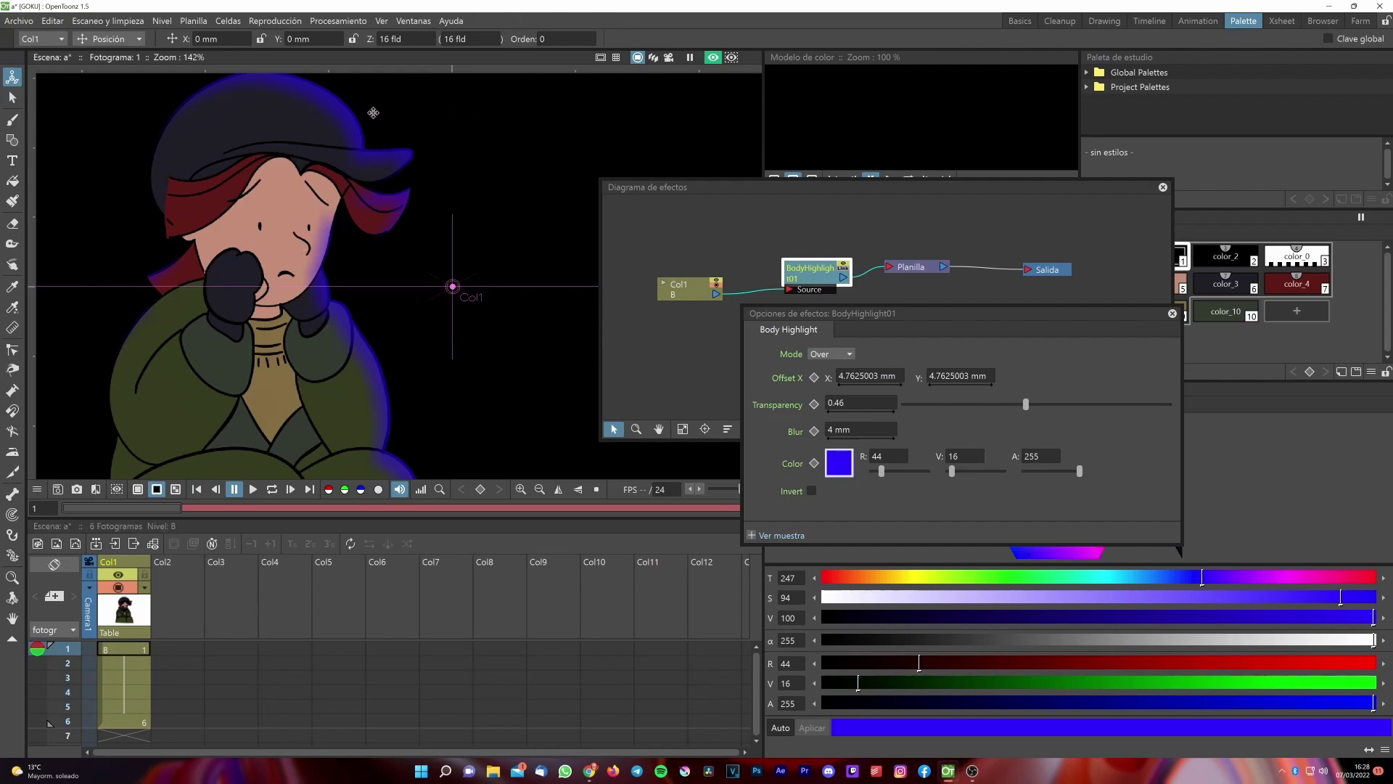
Keyframe the Body Highlight colour in its current blue on frame 1 and in yellow, about 255, 247, 16, on frame 6
{"action": "left_click", "coordinate": [119, 645]}
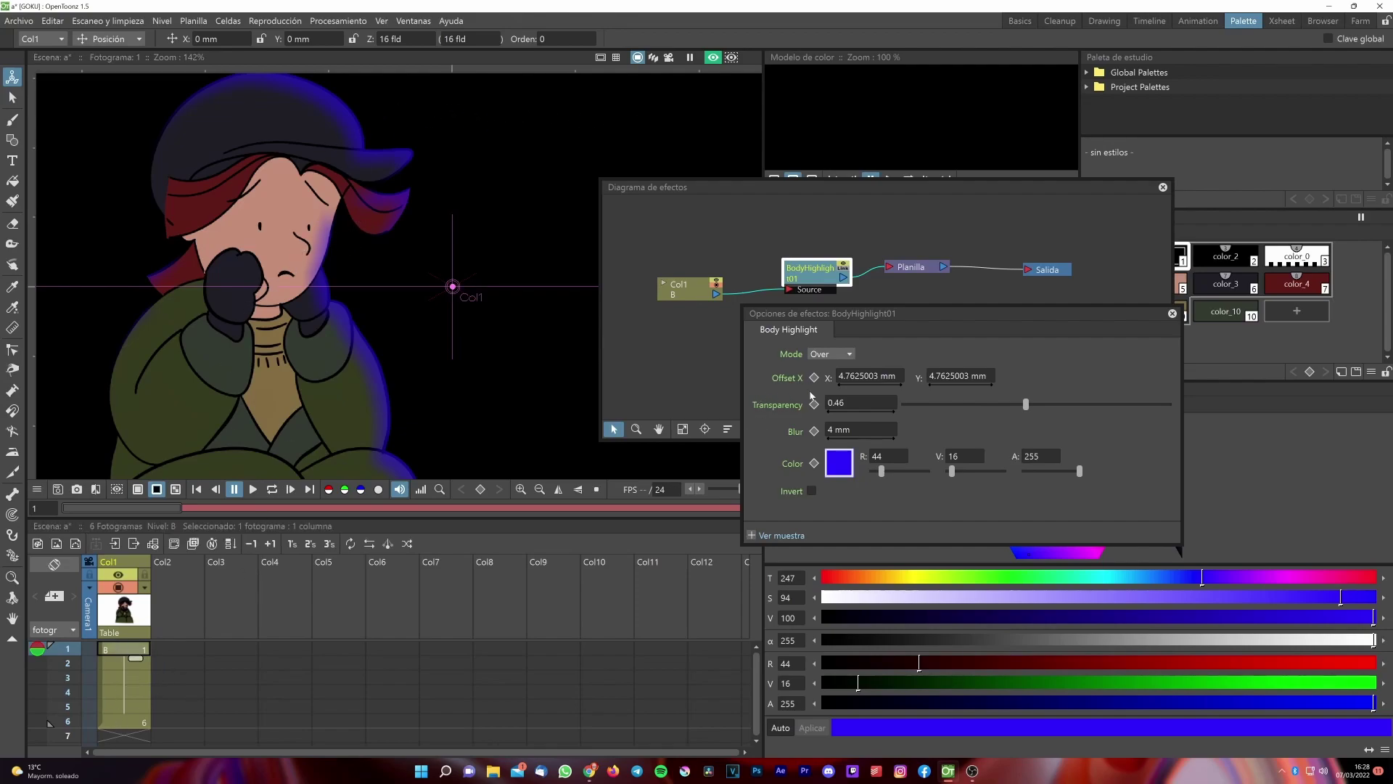
{"action": "left_click", "coordinate": [815, 464]}
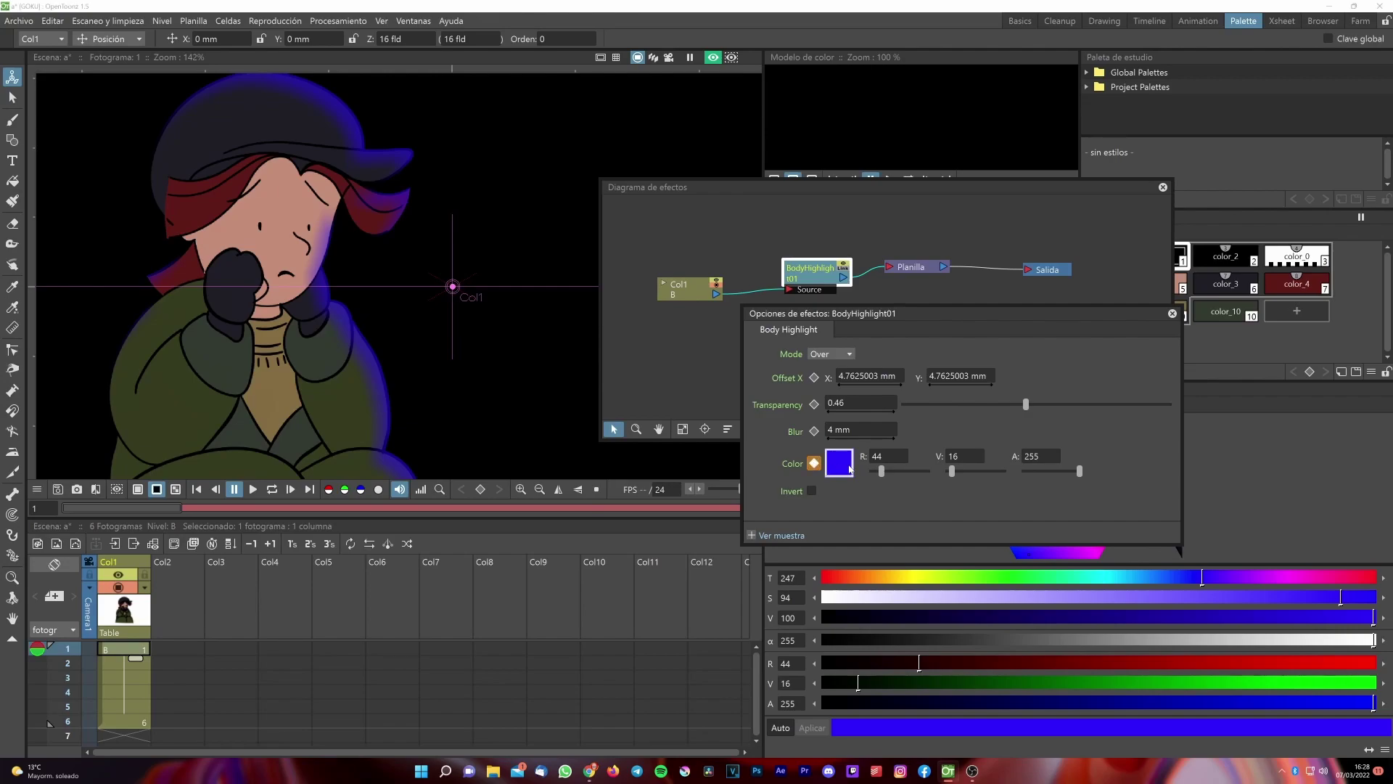
{"action": "left_click", "coordinate": [122, 725]}
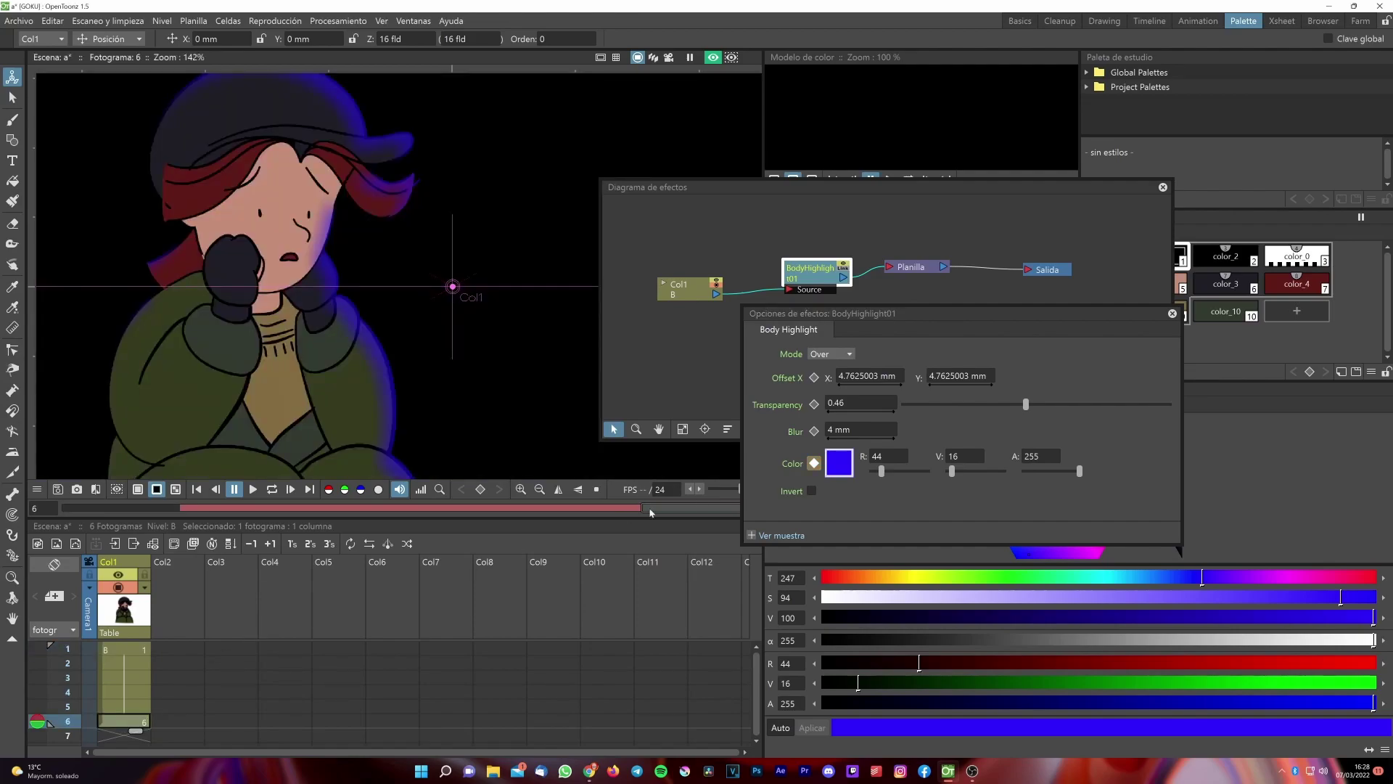
{"action": "left_click", "coordinate": [813, 463]}
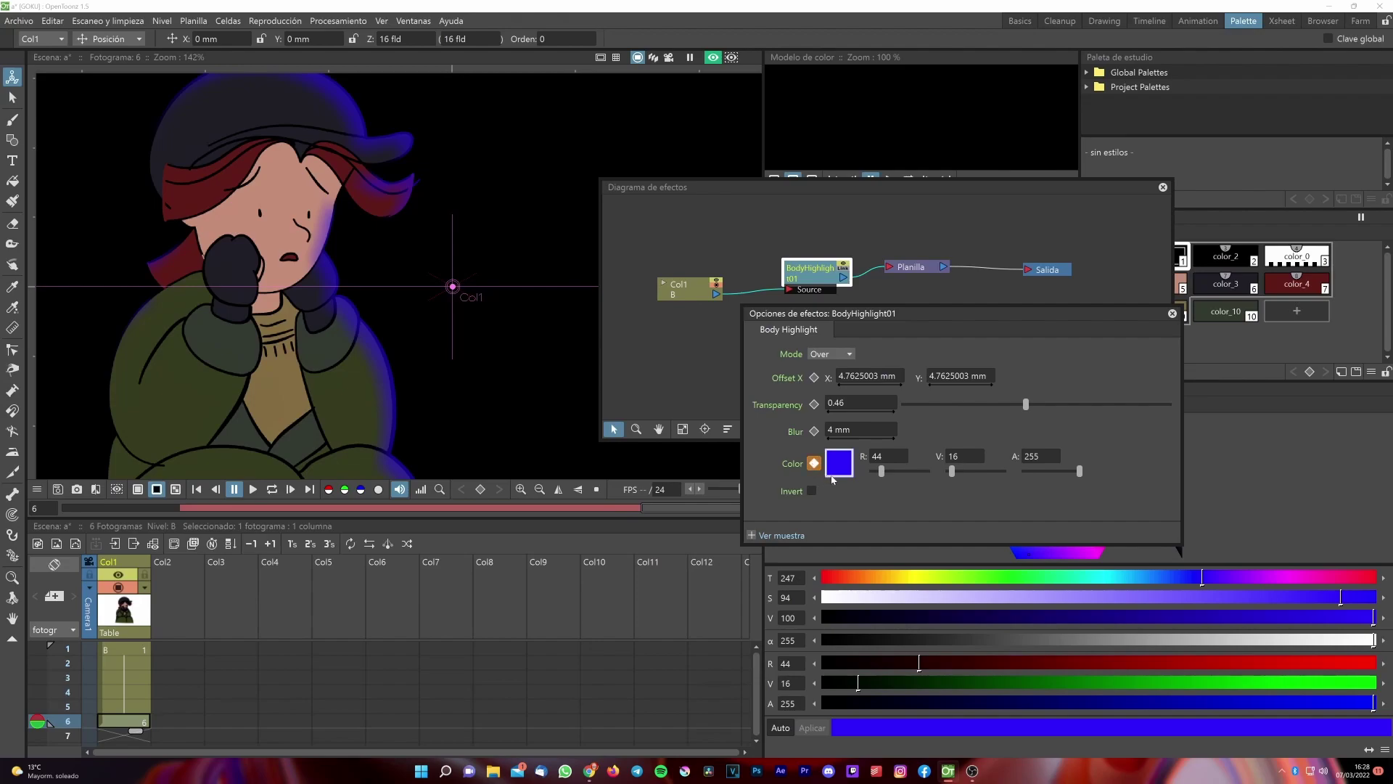
{"action": "left_click_drag", "start_coordinate": [1165, 578], "coordinate": [911, 579]}
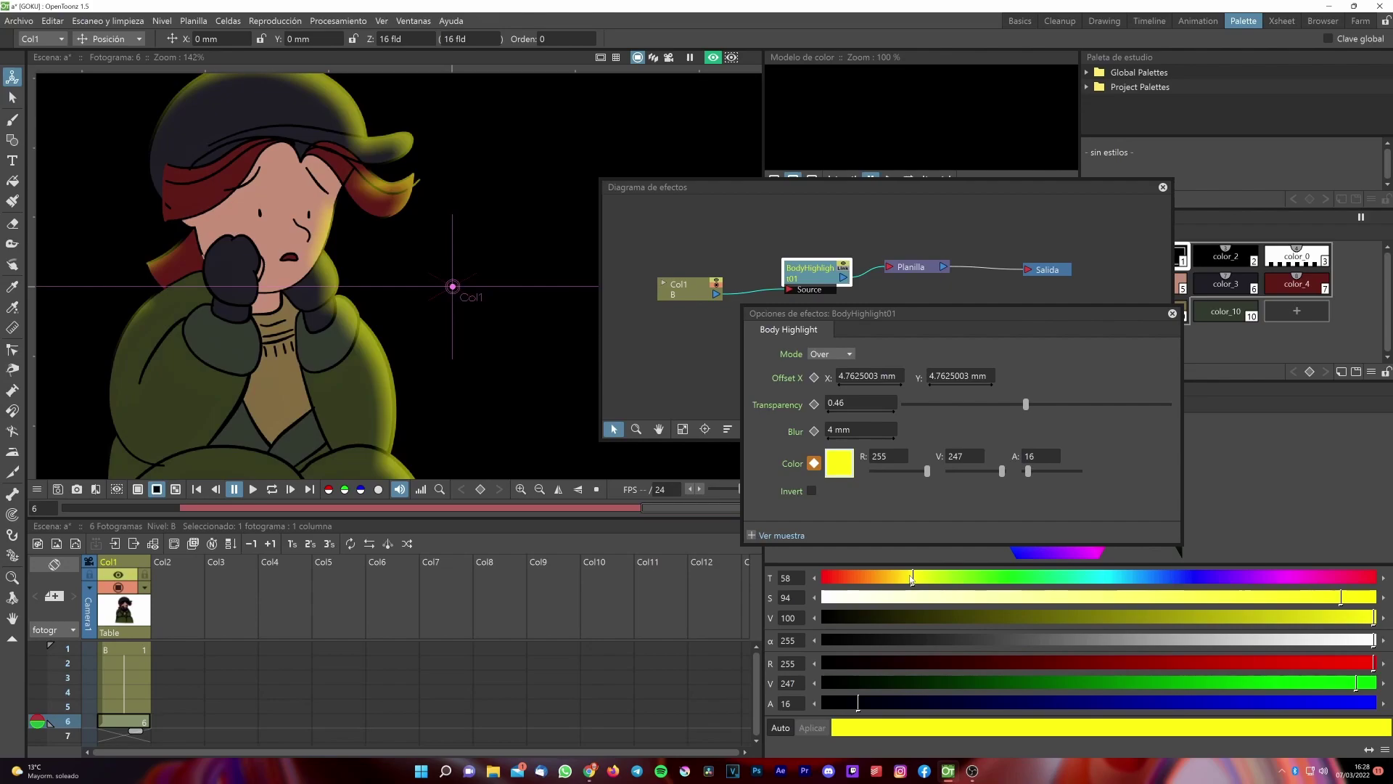
Step through frames 1 to 6 of Col1 to examine the highlight's colour transition, and return to frame 1
{"action": "left_click", "coordinate": [130, 651]}
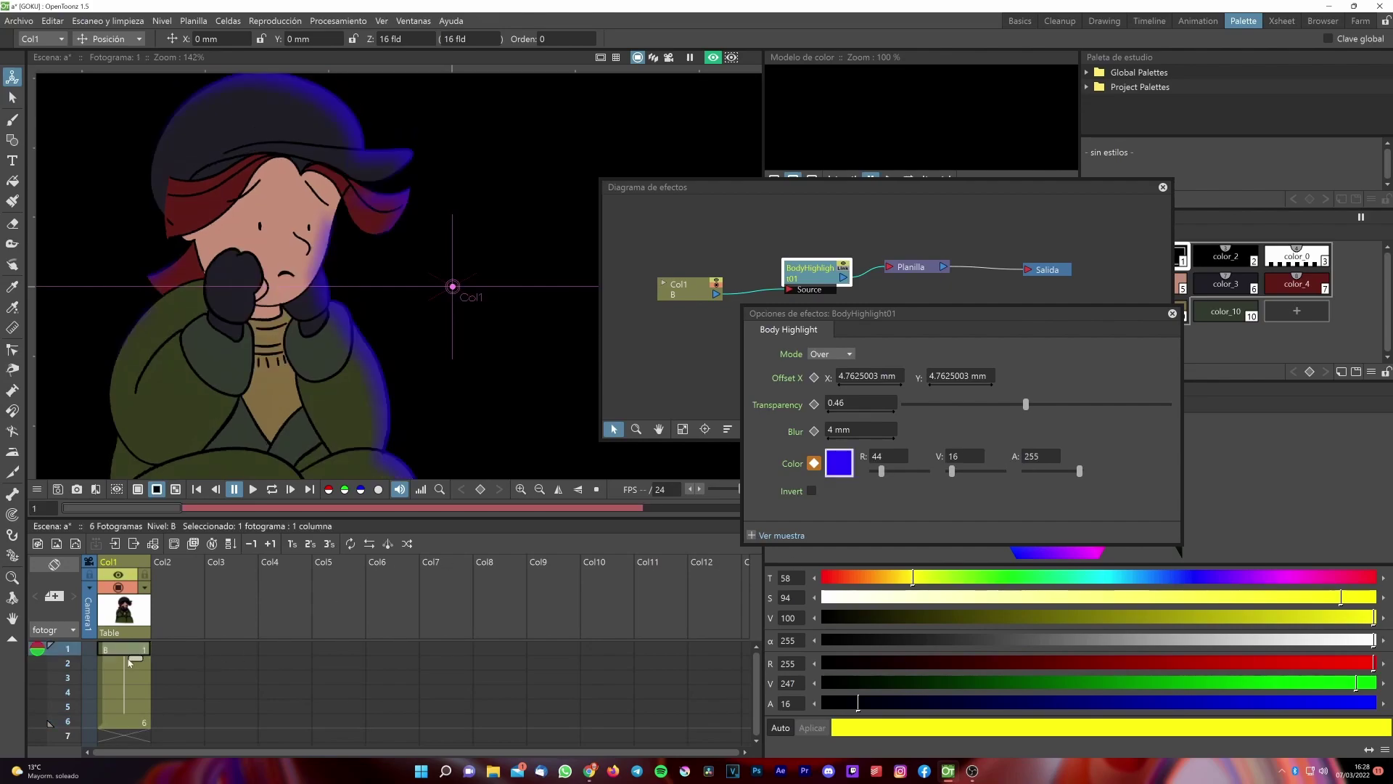
{"action": "left_click", "coordinate": [130, 663]}
{"action": "left_click", "coordinate": [125, 679]}
{"action": "left_click", "coordinate": [121, 693]}
{"action": "left_click", "coordinate": [121, 708]}
{"action": "left_click", "coordinate": [121, 721]}
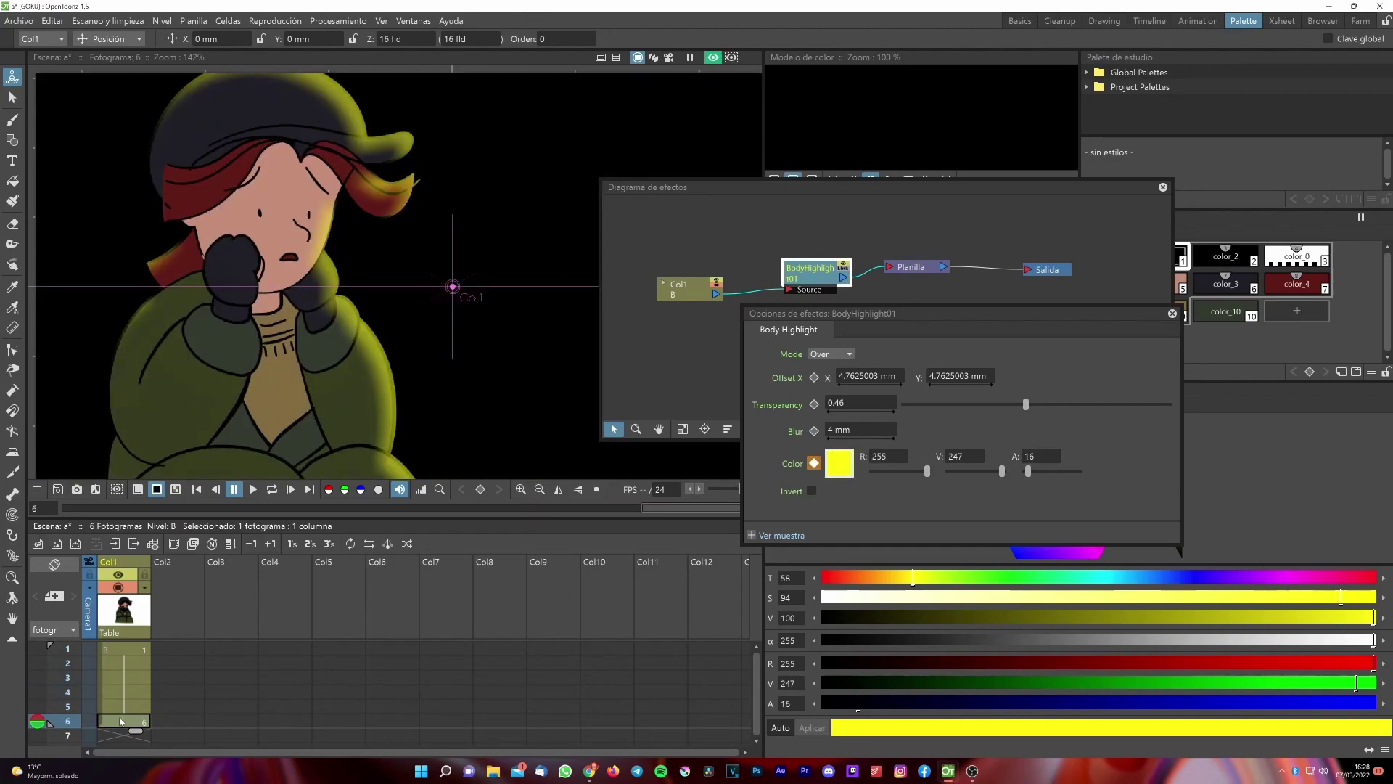
{"action": "left_click", "coordinate": [129, 649]}
{"action": "left_click", "coordinate": [120, 664]}
{"action": "left_click", "coordinate": [122, 682]}
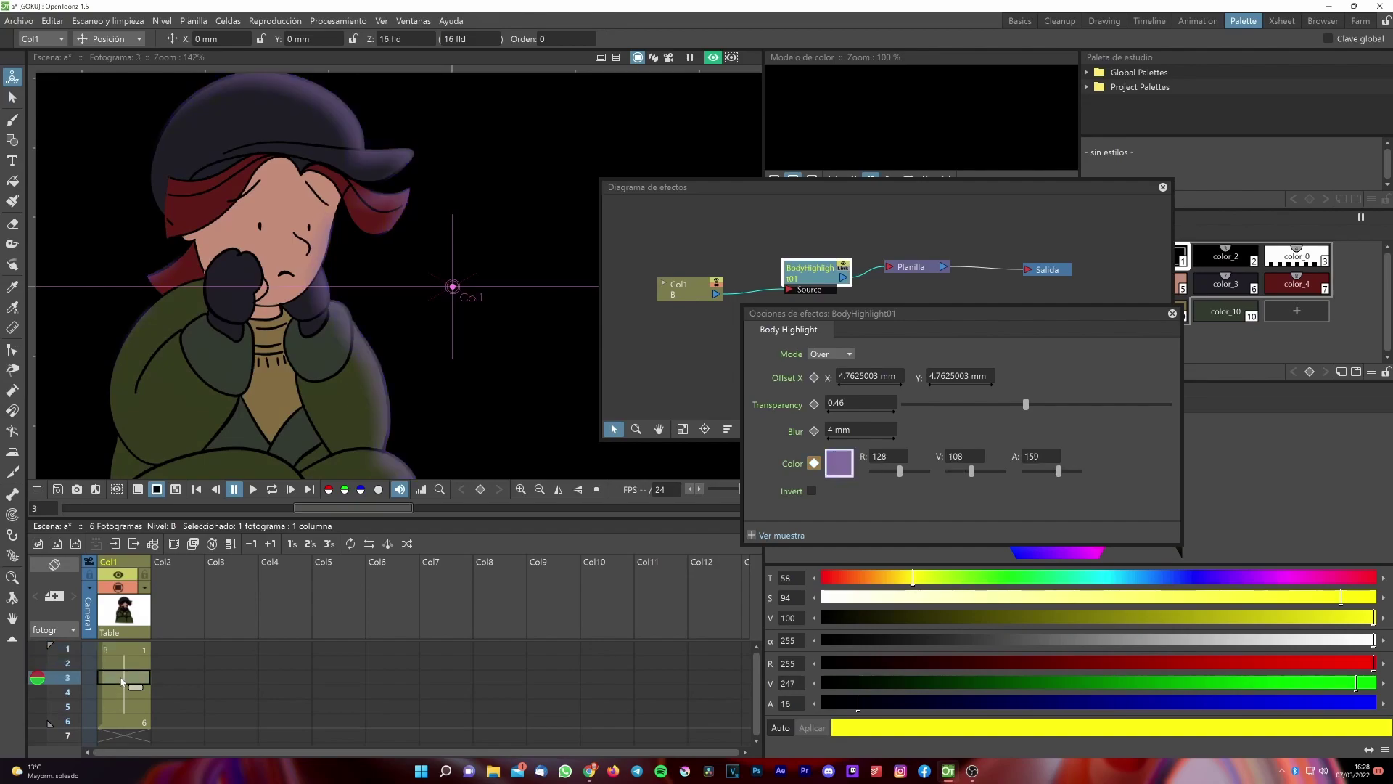
{"action": "left_click", "coordinate": [126, 697]}
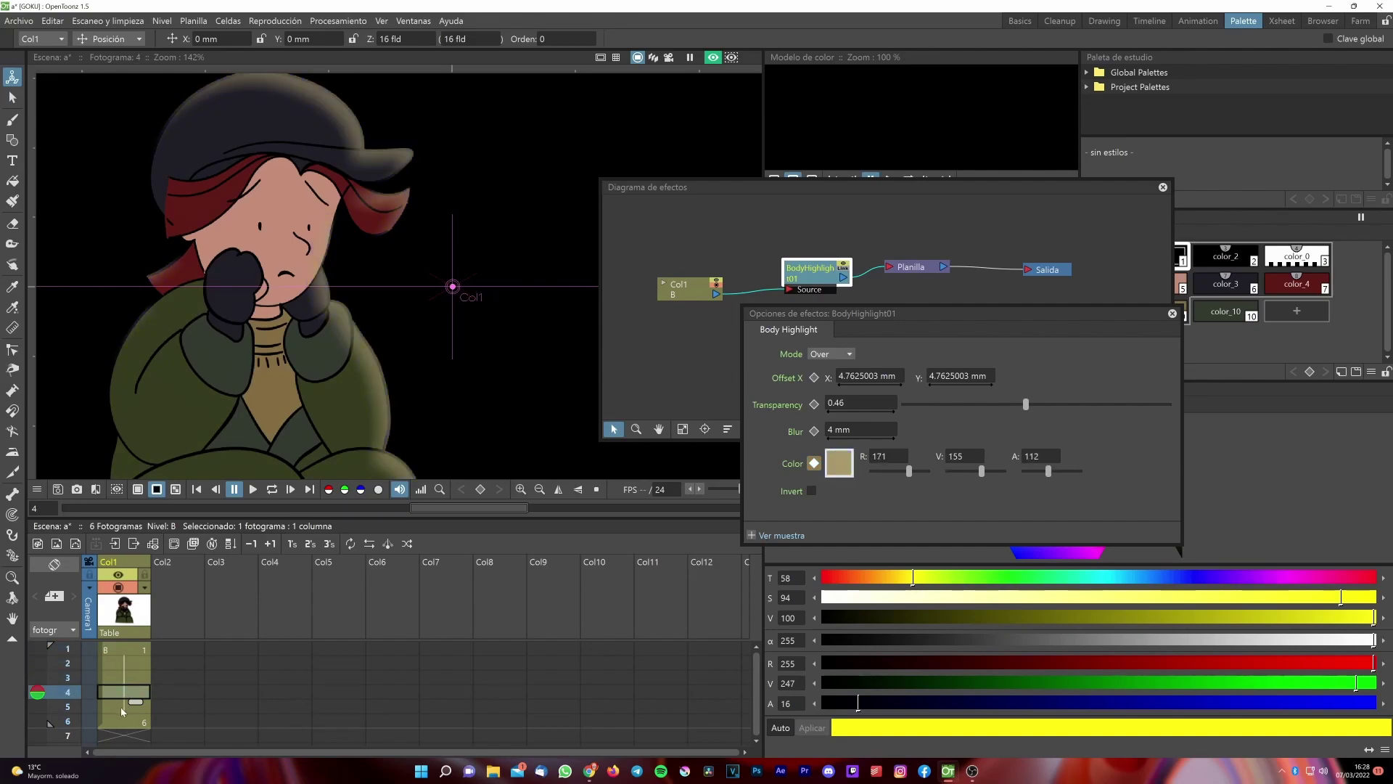
{"action": "left_click", "coordinate": [121, 708]}
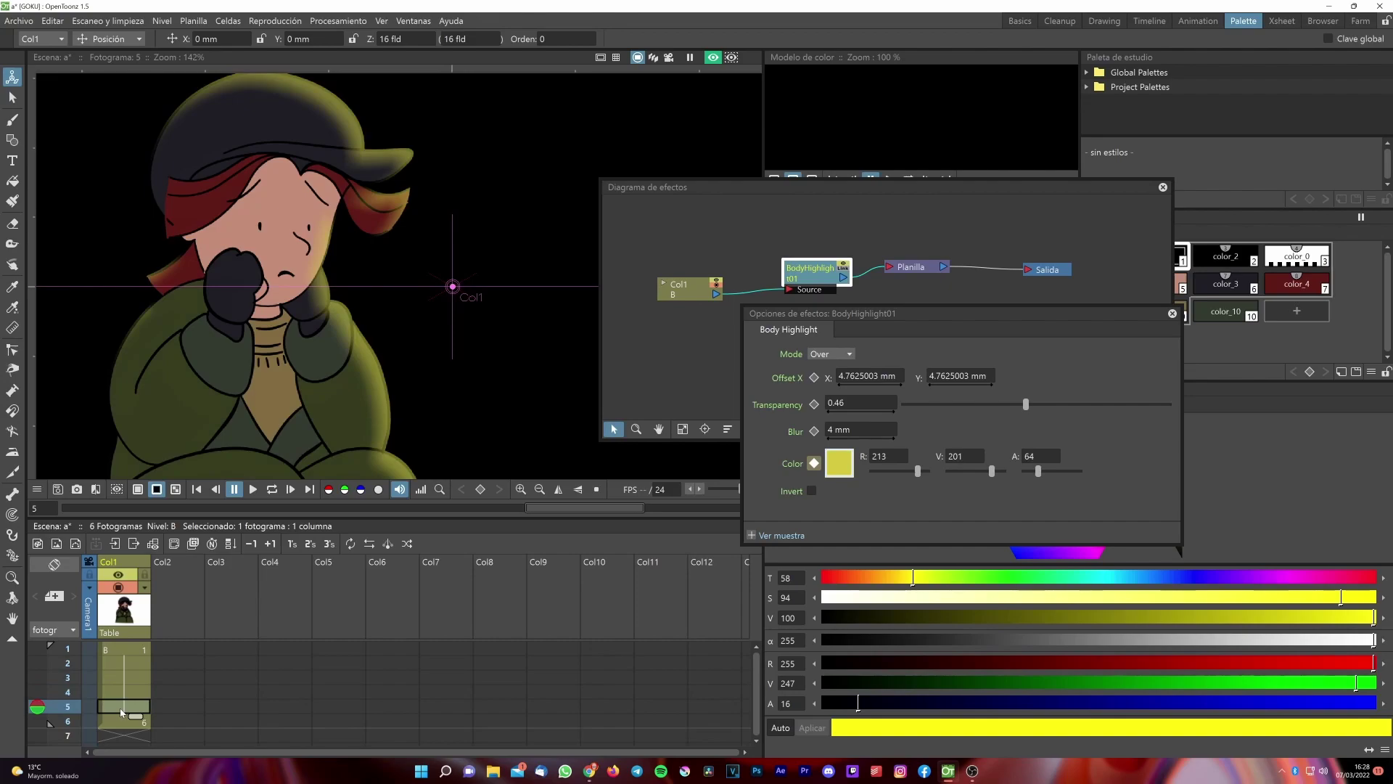
{"action": "left_click", "coordinate": [138, 651]}
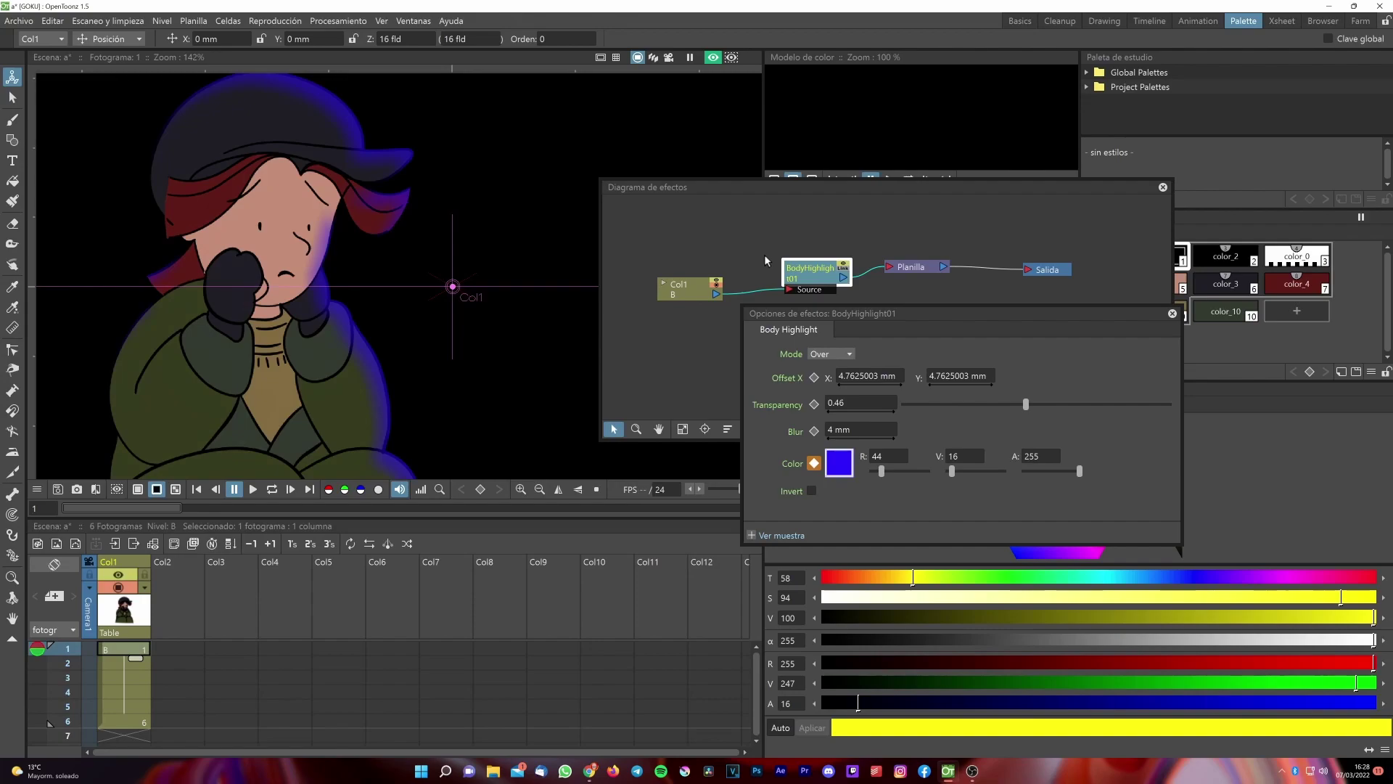
Select the Col1 node in the effects schematic and compare the character's highlight on frames 6 and 1
{"action": "left_click", "coordinate": [714, 289]}
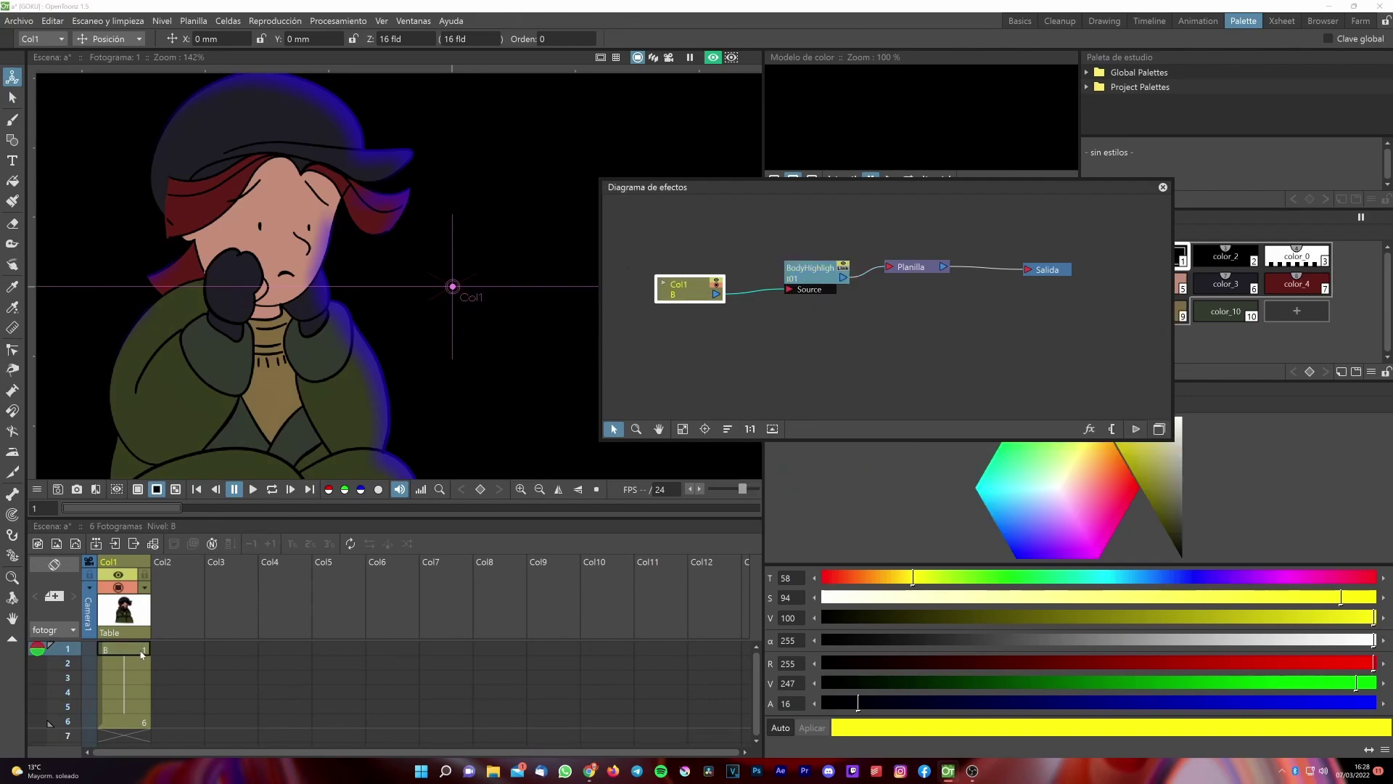
{"action": "left_click", "coordinate": [133, 725]}
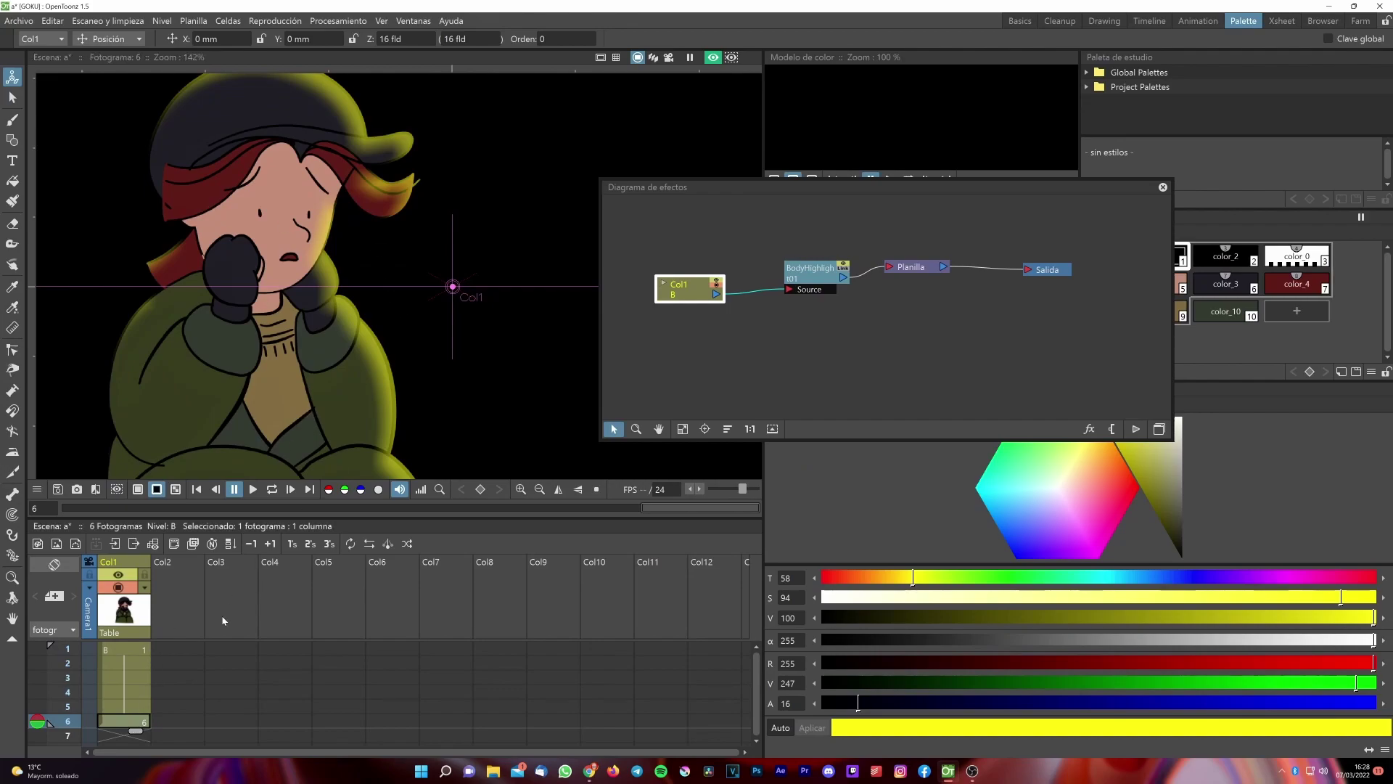
{"action": "left_click", "coordinate": [144, 650]}
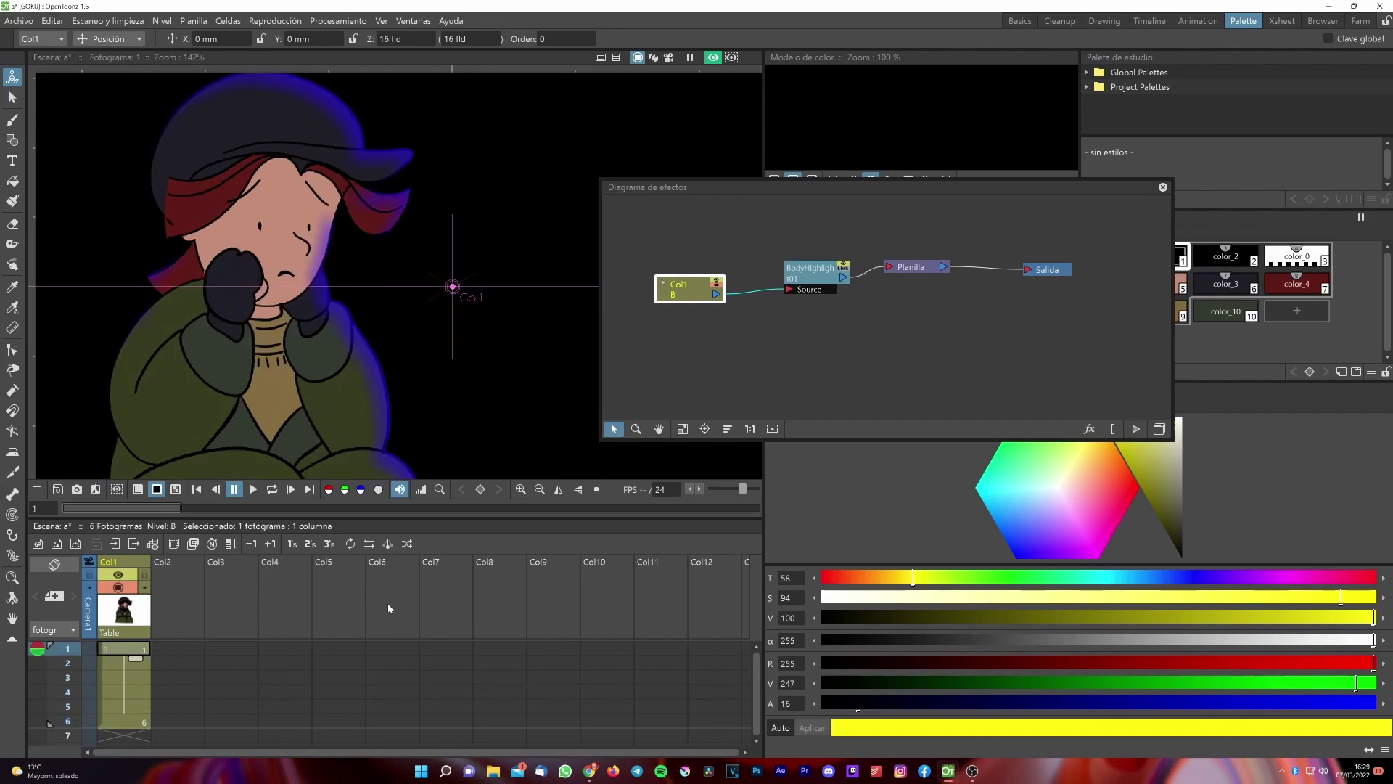